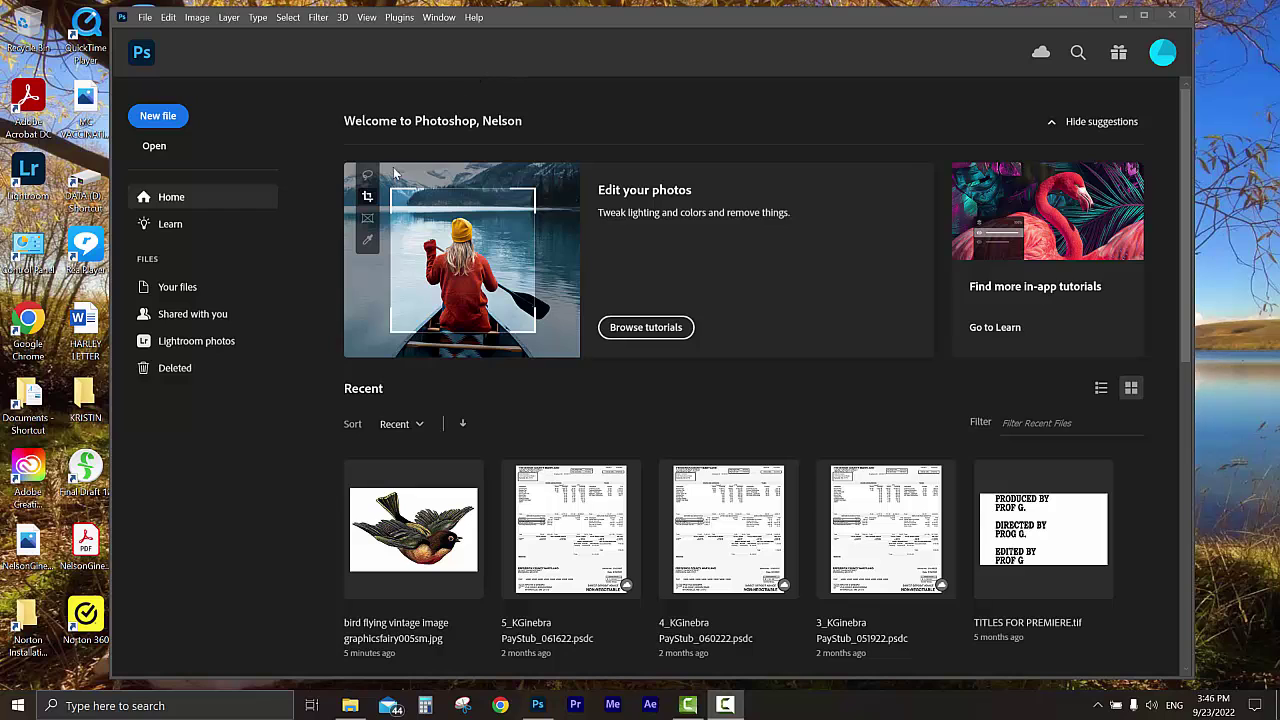
Step: Open "bird flying vintage image graphicsfairy005sm" from the COLOR KEY GRFX ELEMENTS folder inside P3 PICTURES & GRFX ELEMENTS on the DATA (D:) drive
left_click(155, 150)
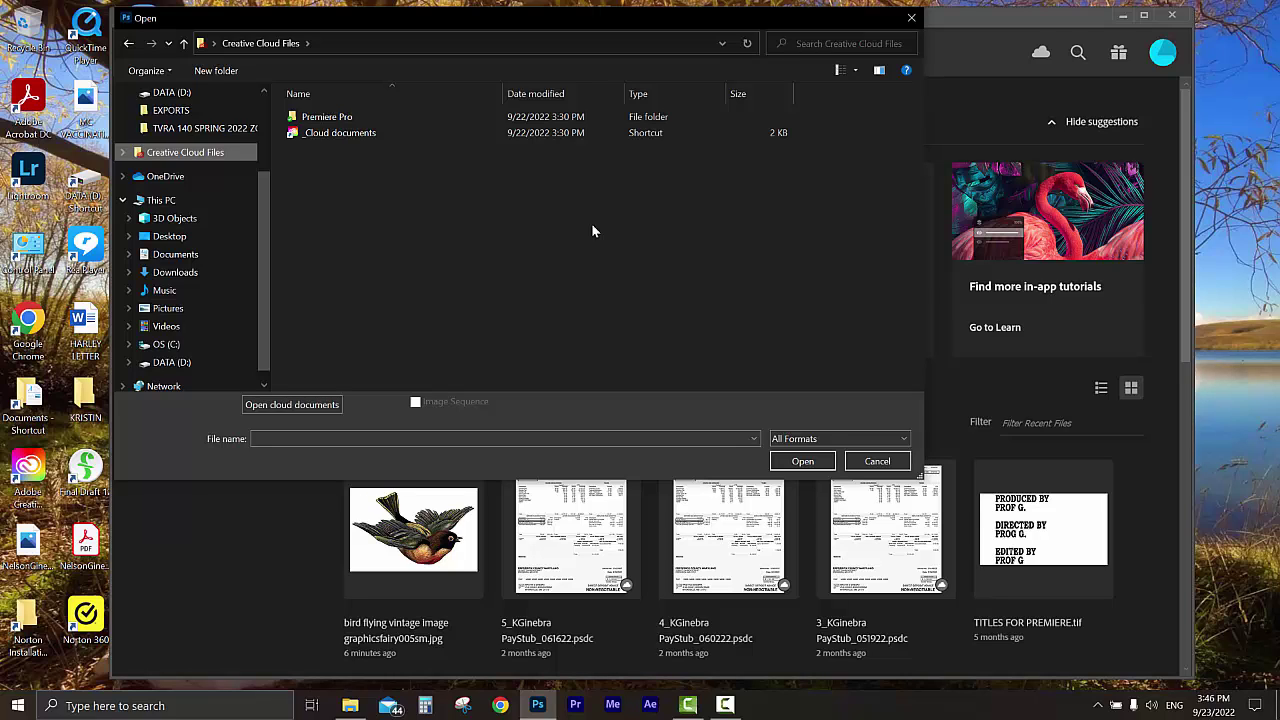
scroll(265, 253, "down", 1)
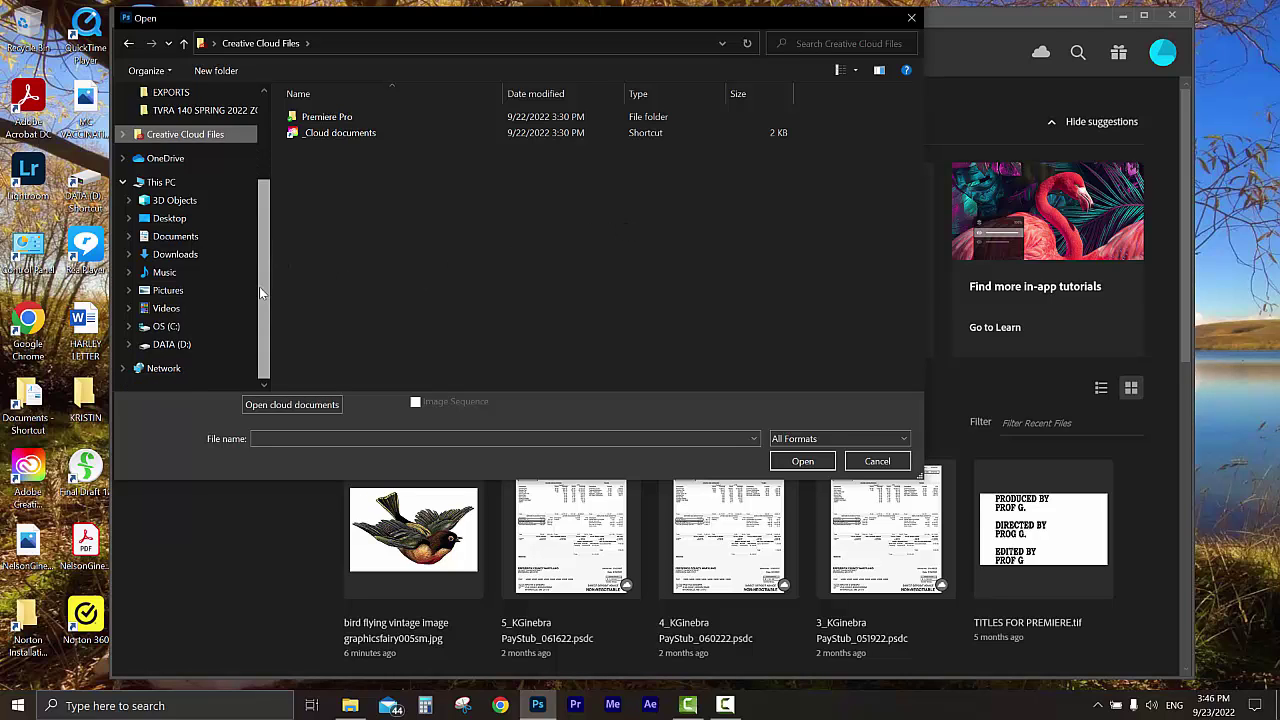
left_click(166, 346)
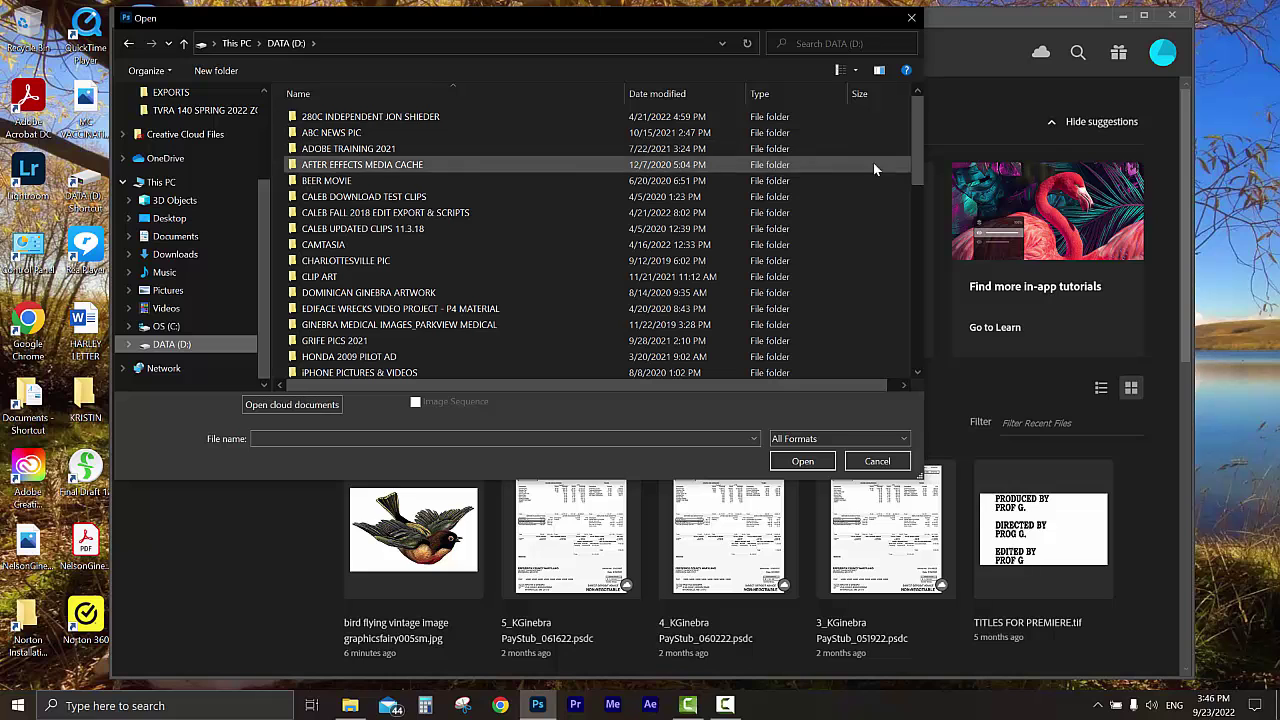
scroll(873, 165, "down", 3)
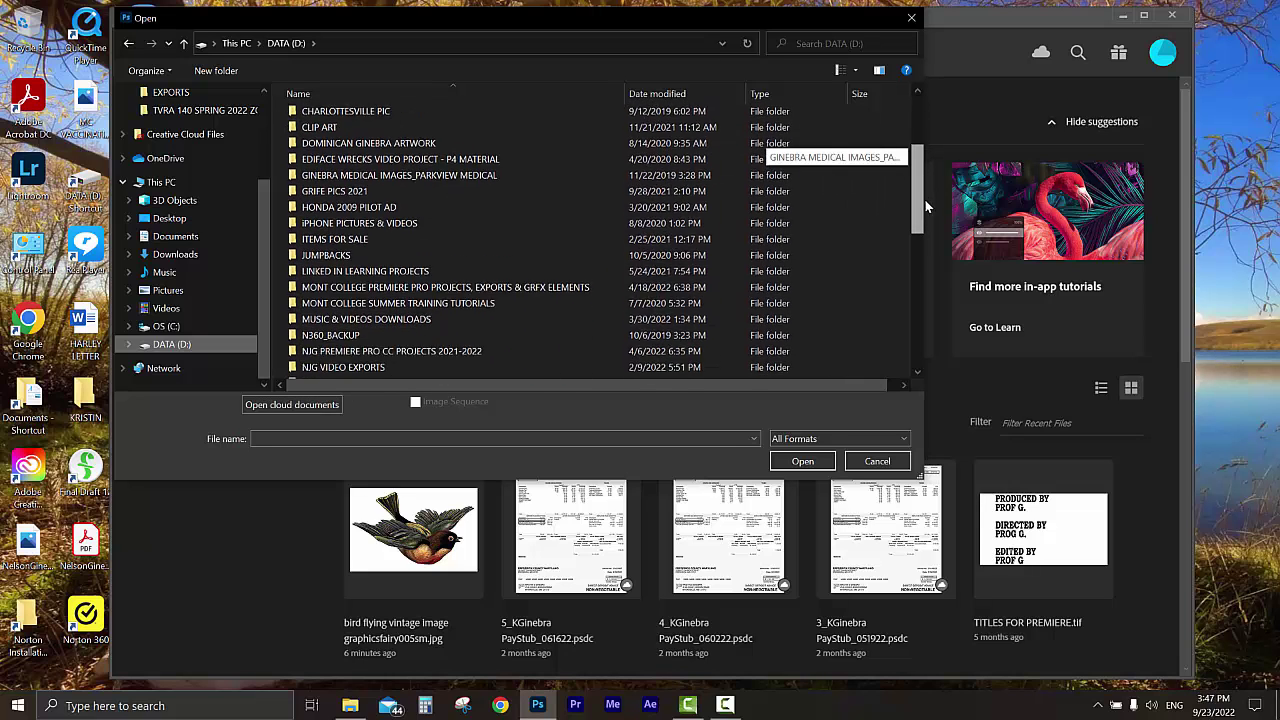
double_click(390, 271)
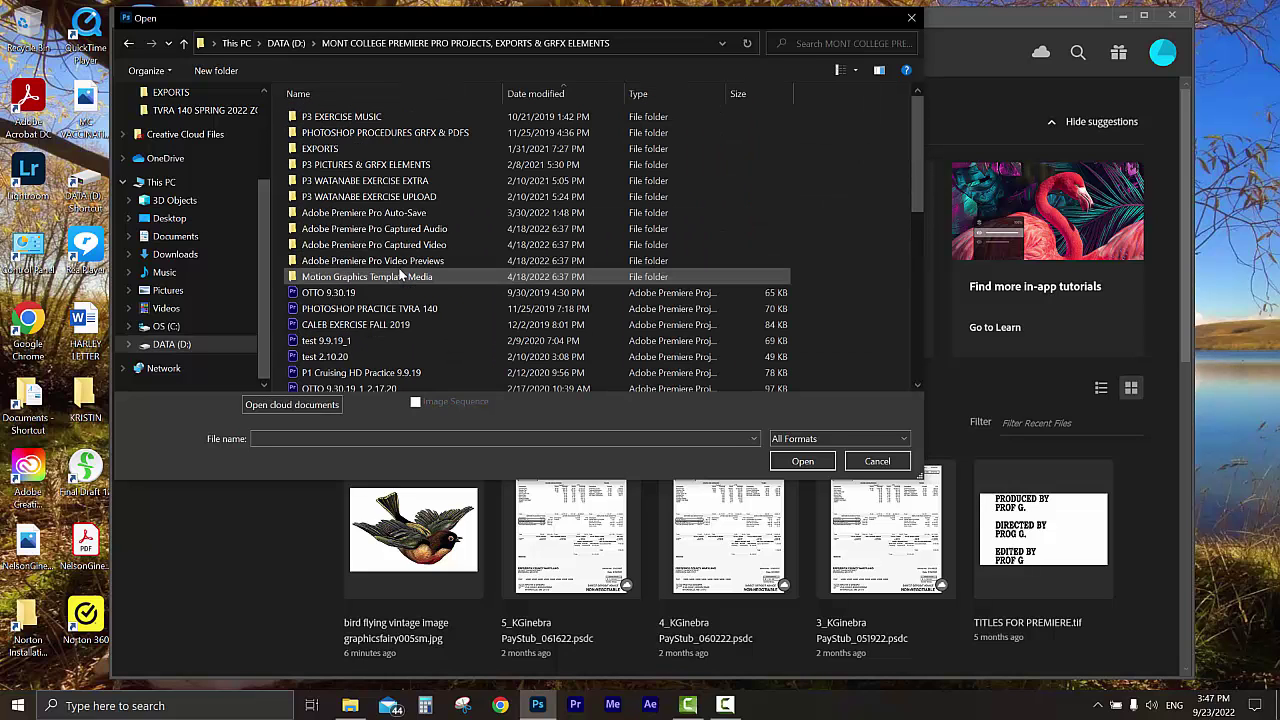
double_click(378, 166)
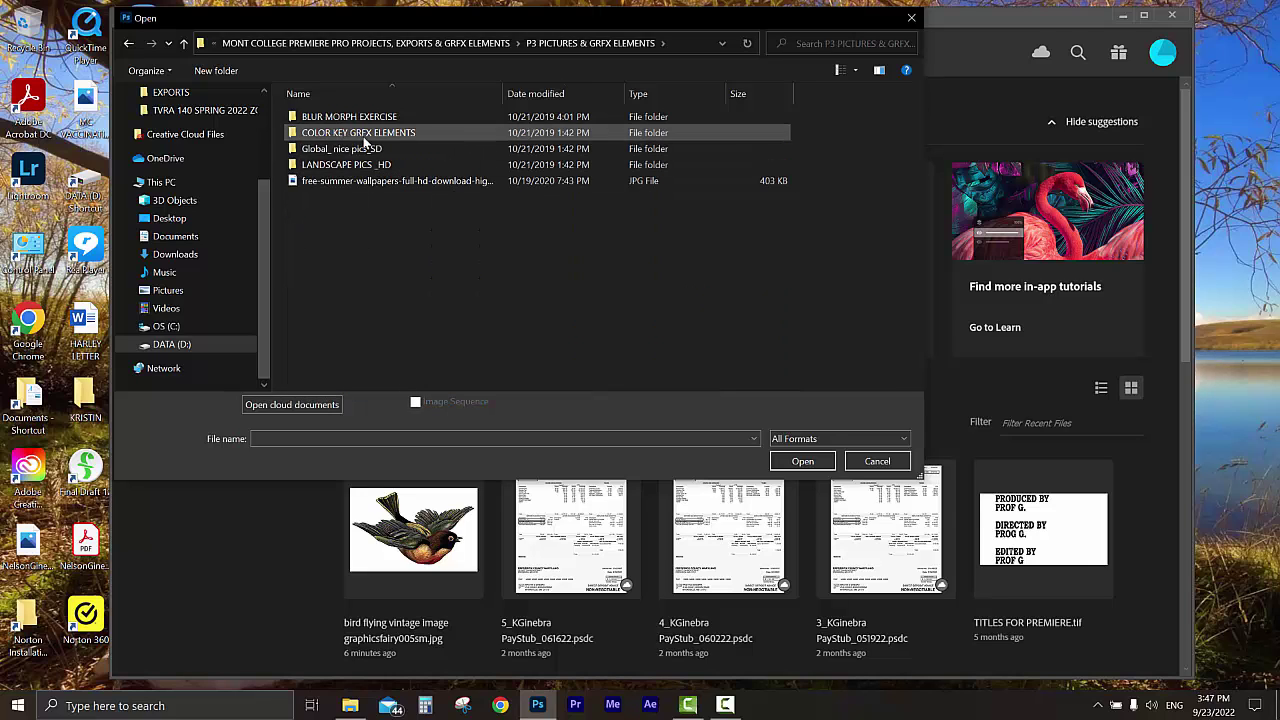
double_click(365, 140)
left_click(333, 170)
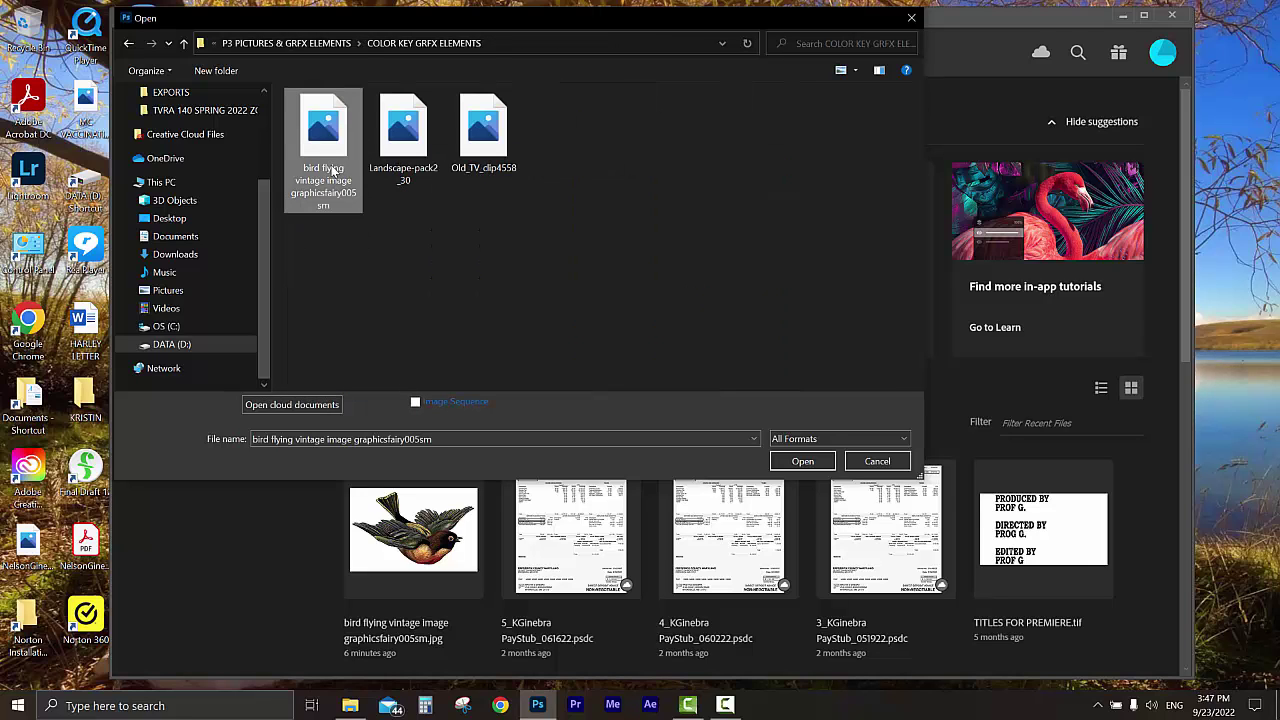
left_click(802, 461)
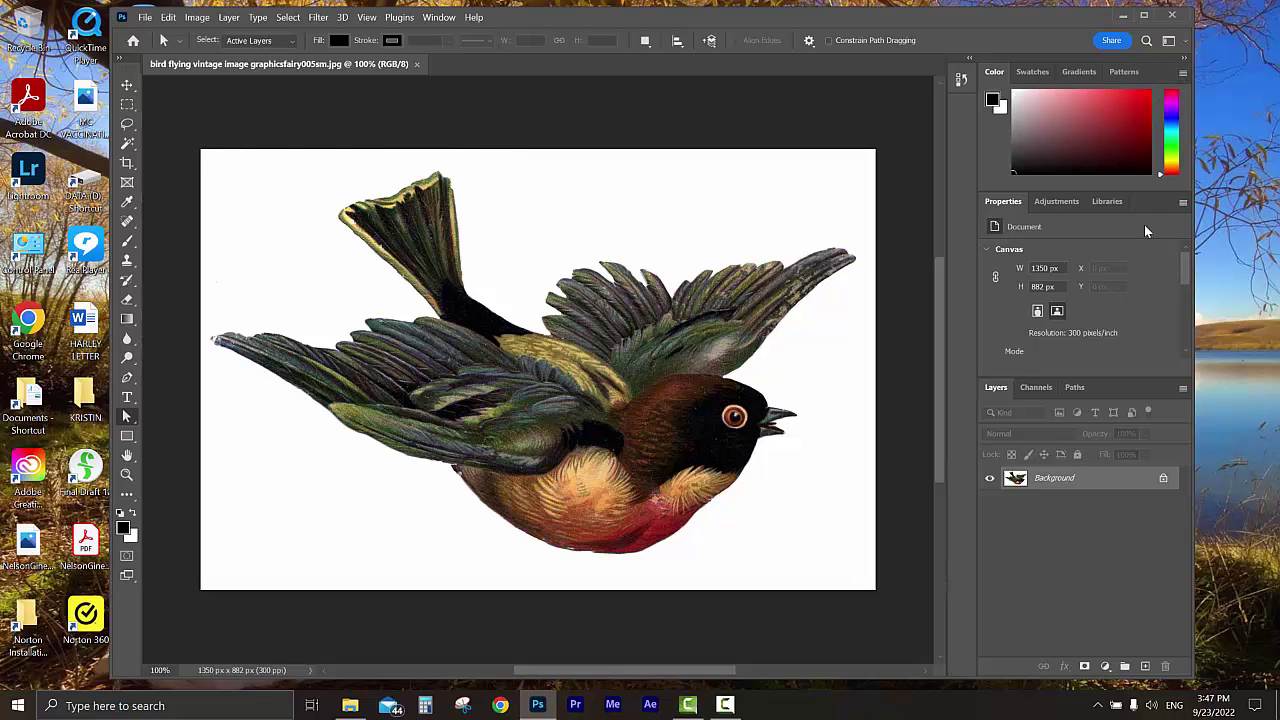
left_click(1183, 74)
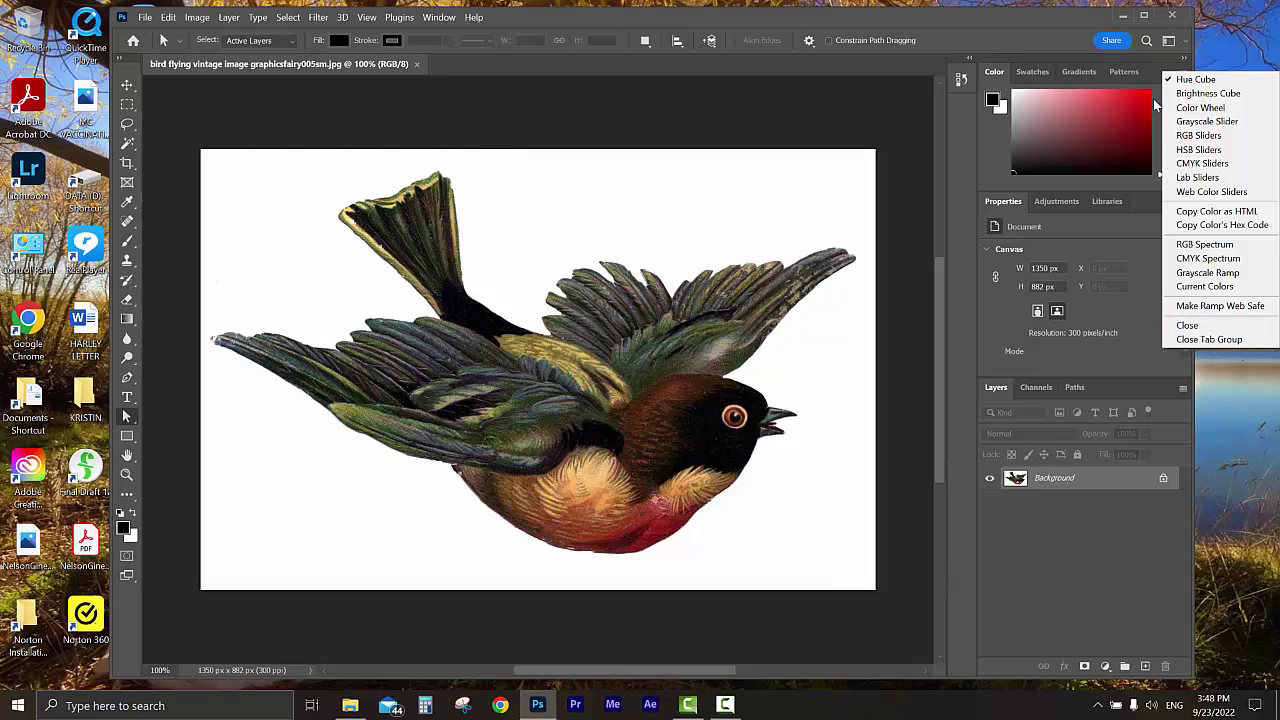
left_click(1117, 548)
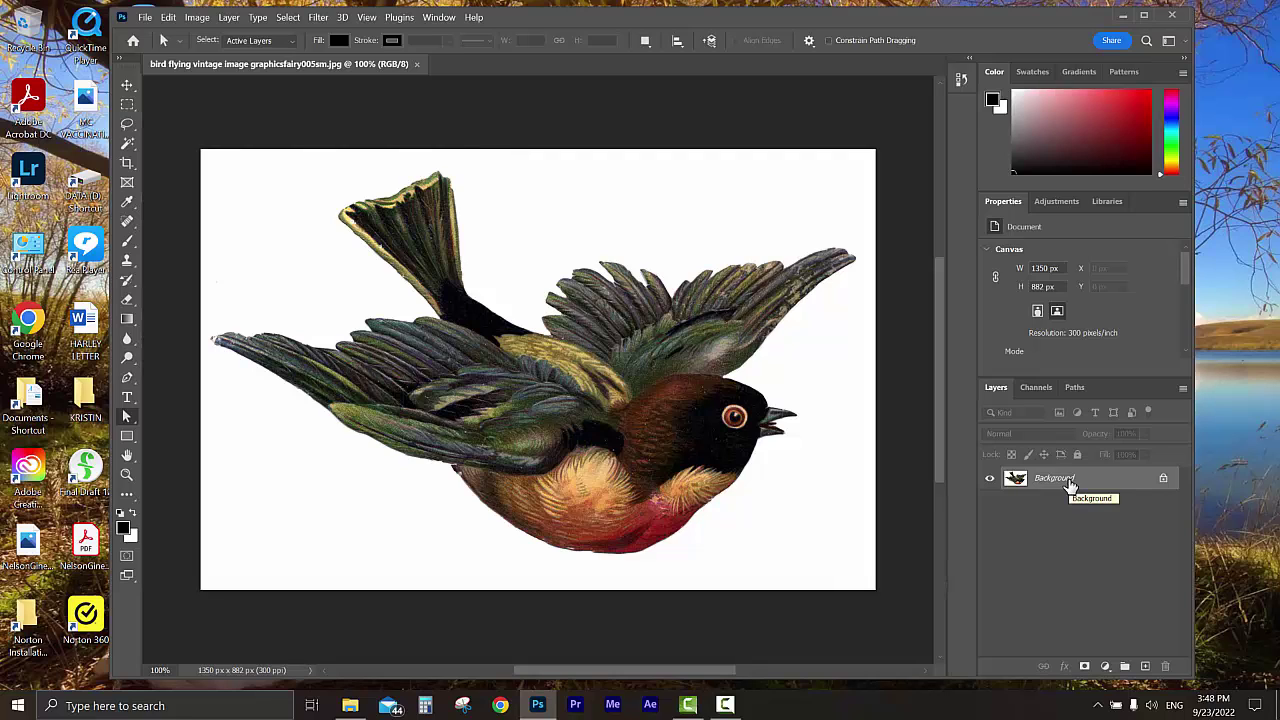
Step: Duplicate the Background layer under the default name and hide the original Background layer
right_click(1068, 482)
key("Escape")
right_click(1076, 480)
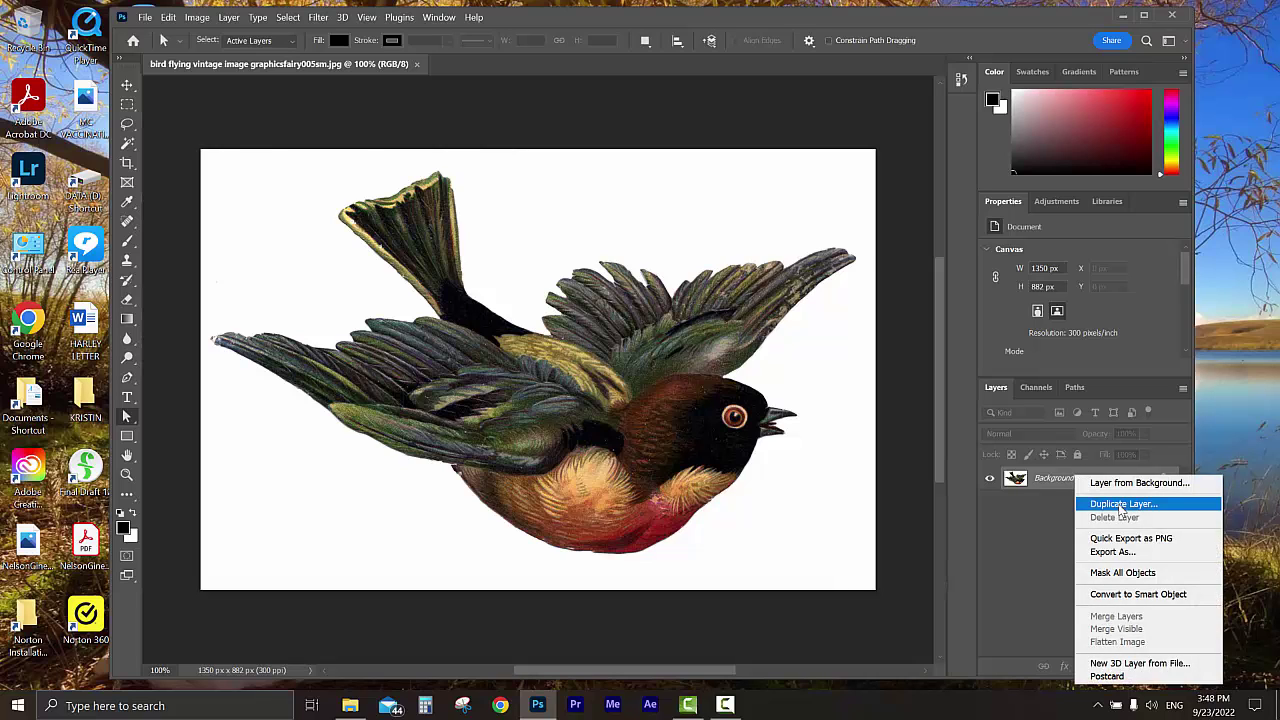
left_click(1116, 503)
left_click(764, 192)
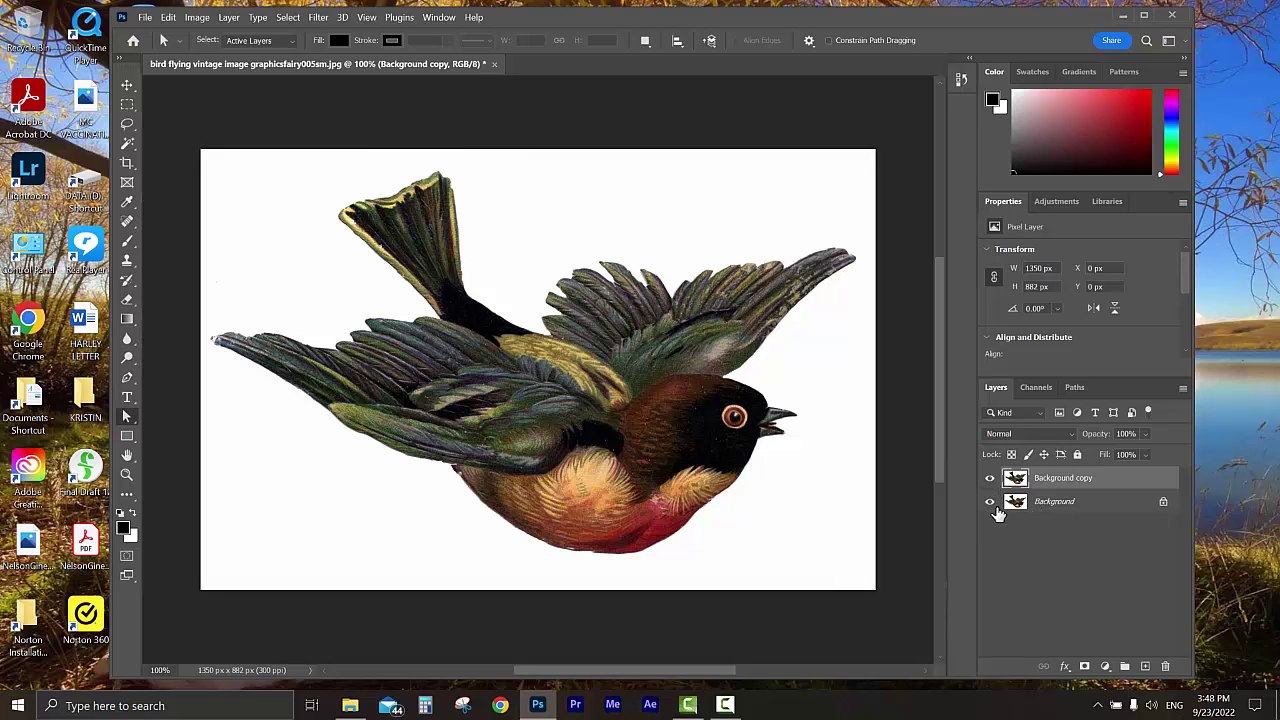
left_click(990, 502)
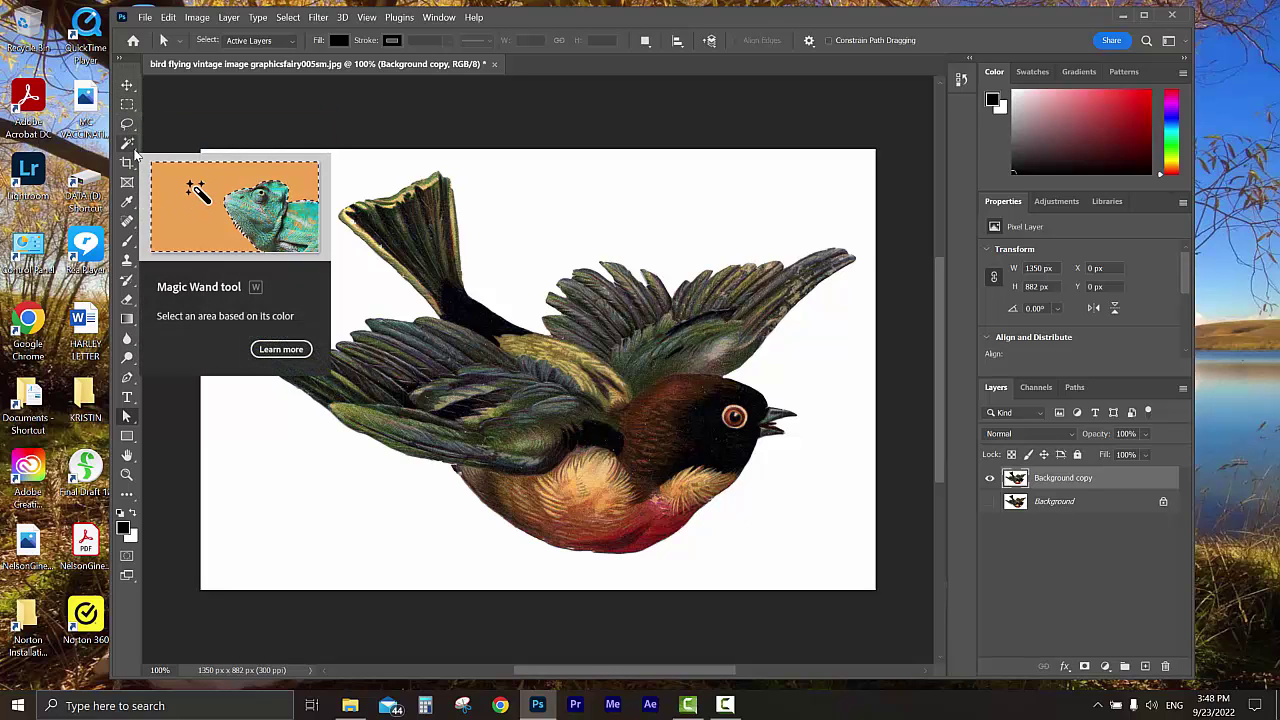
left_click(134, 151)
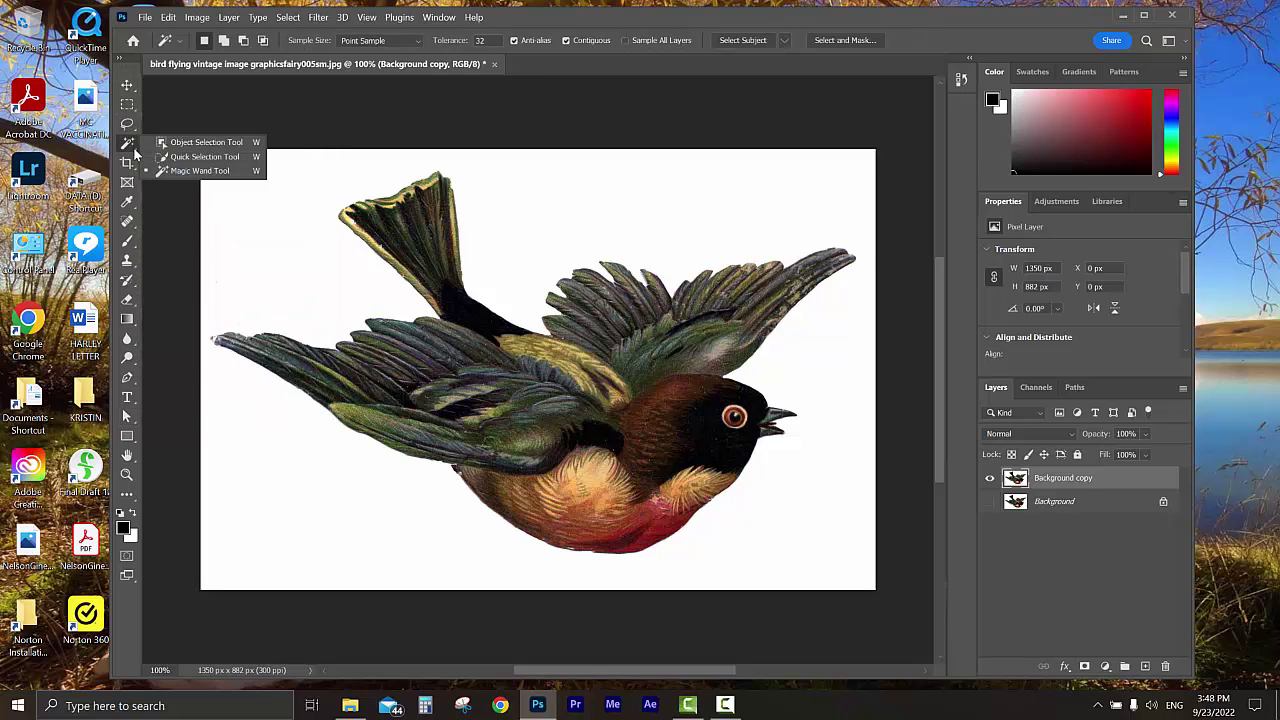
left_click(200, 157)
right_click(134, 151)
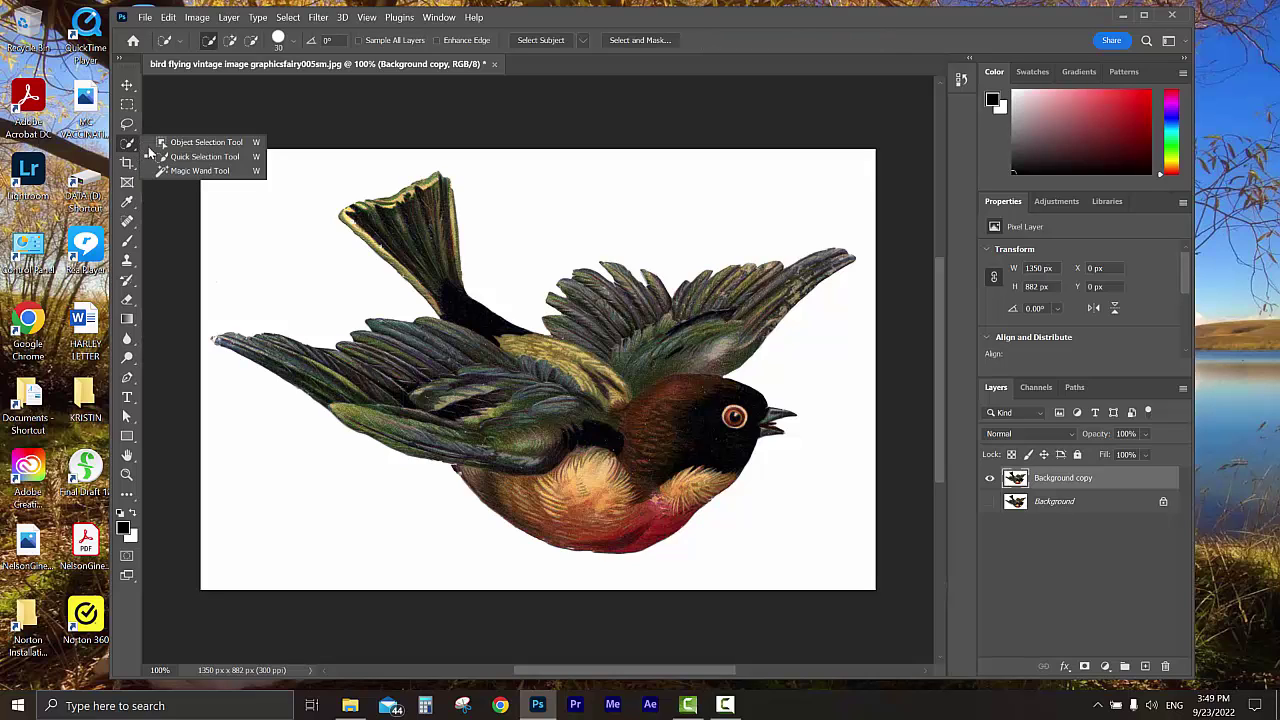
left_click(165, 142)
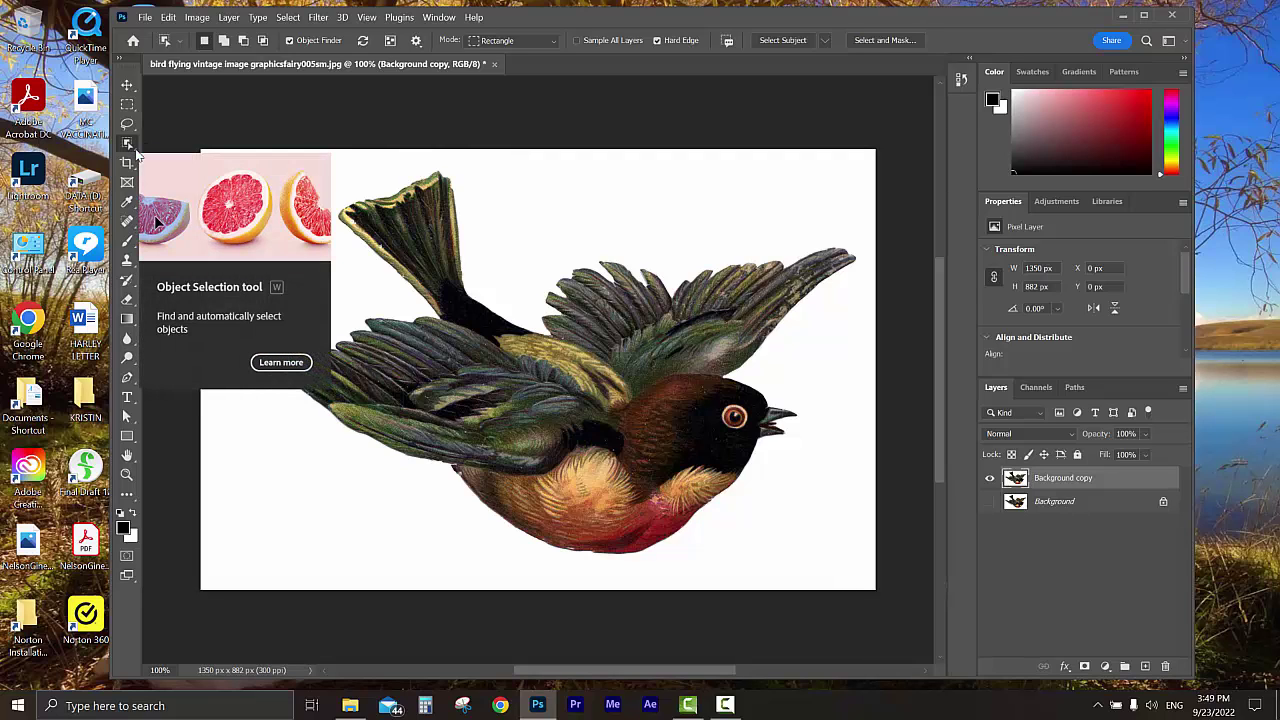
Step: Select the white area around the bird with the Magic Wand, delete it from the Background copy layer, deselect, and switch to the Direct Selection tool
right_click(136, 150)
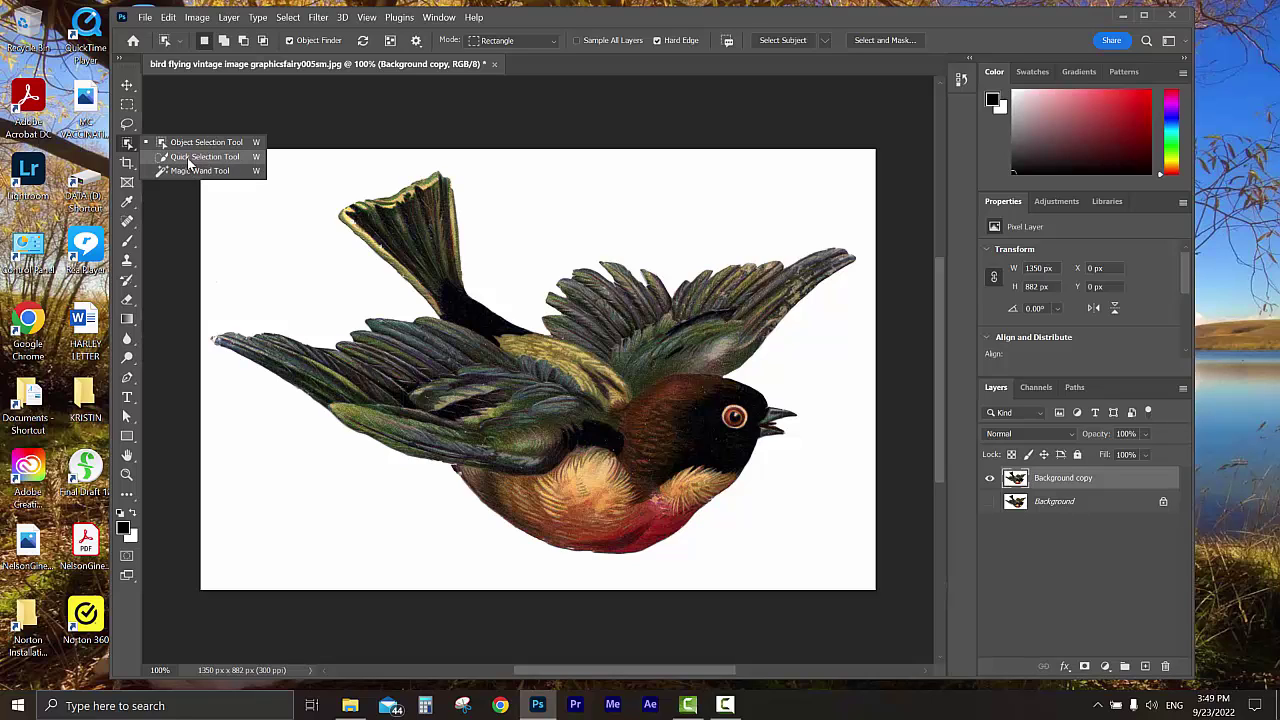
left_click(187, 174)
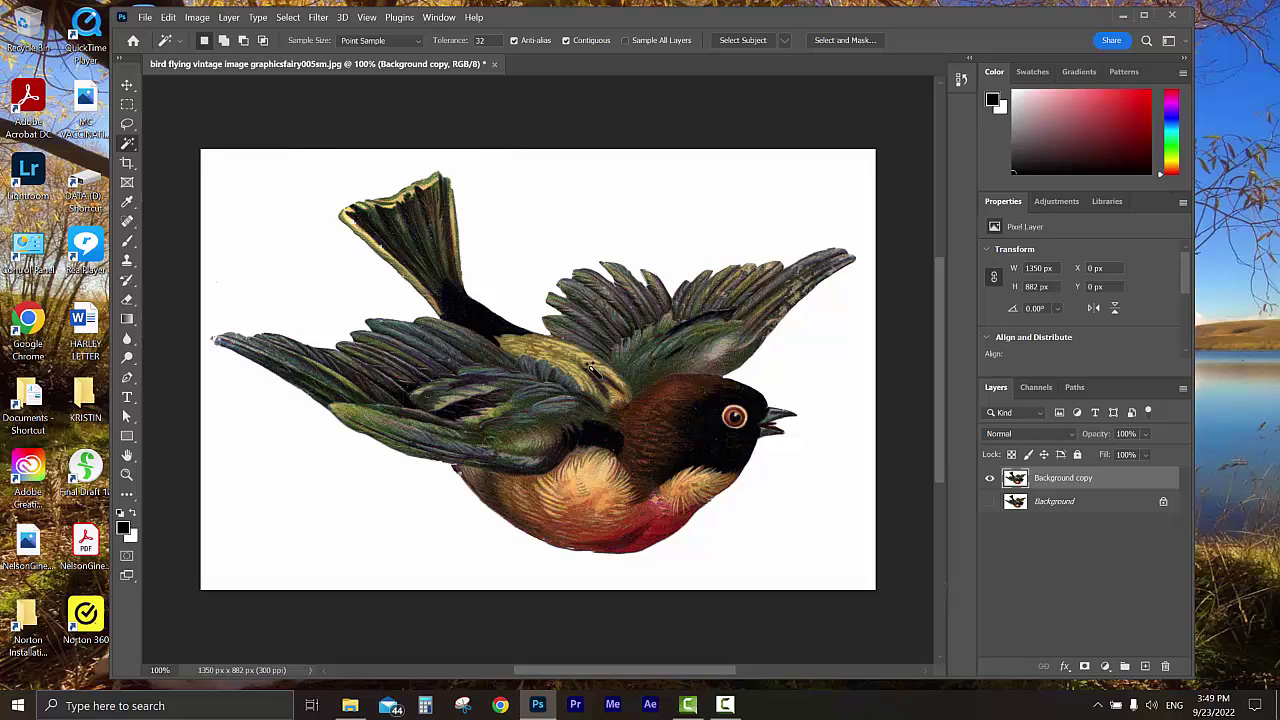
left_click(293, 259)
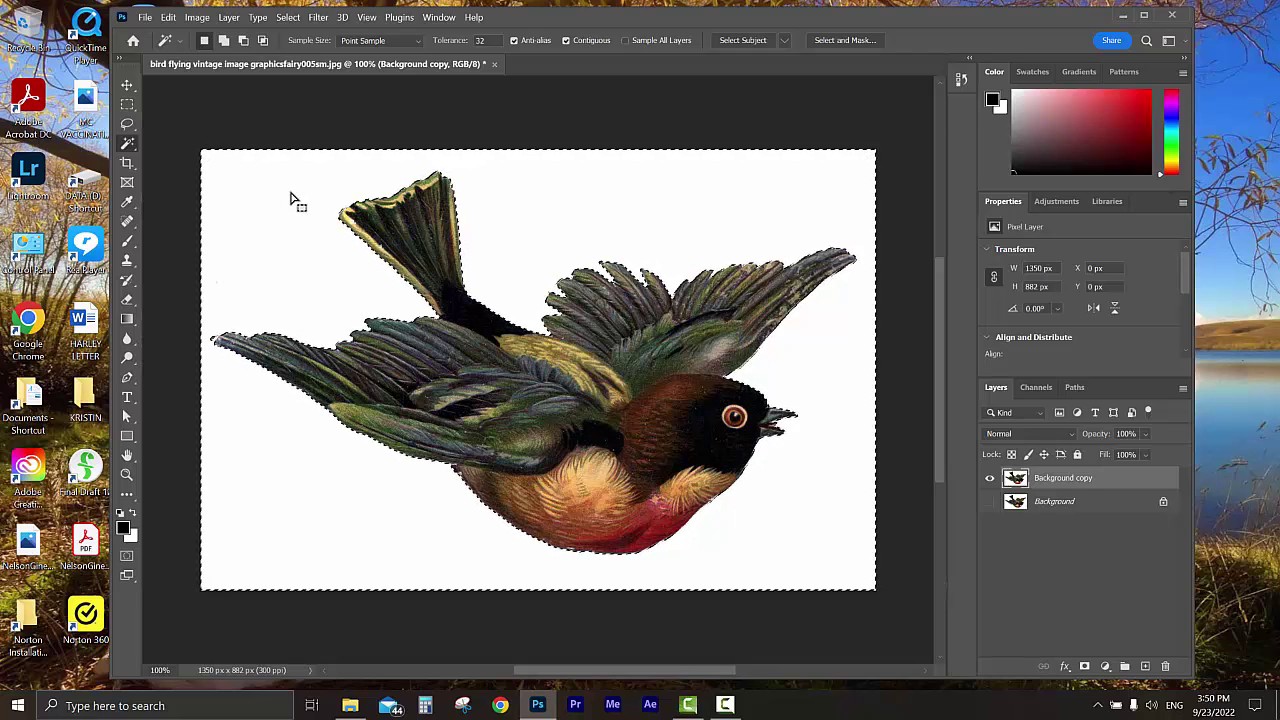
key("Delete")
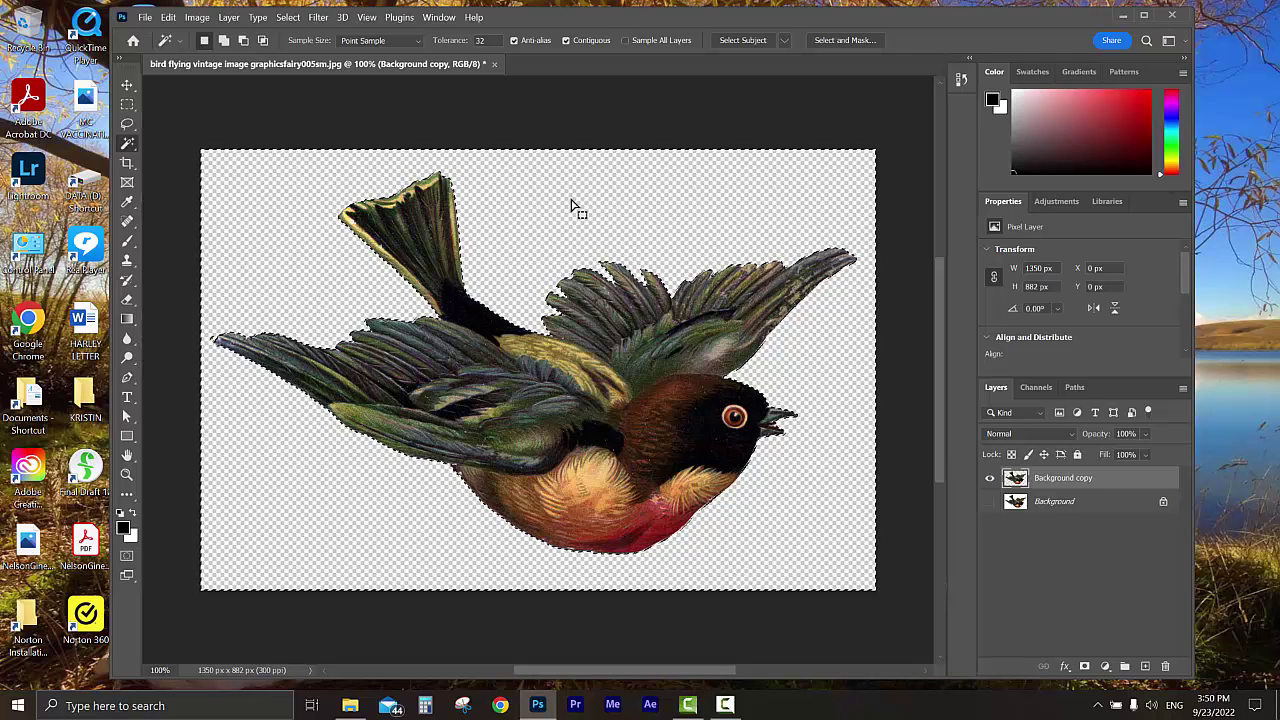
key("ctrl+d")
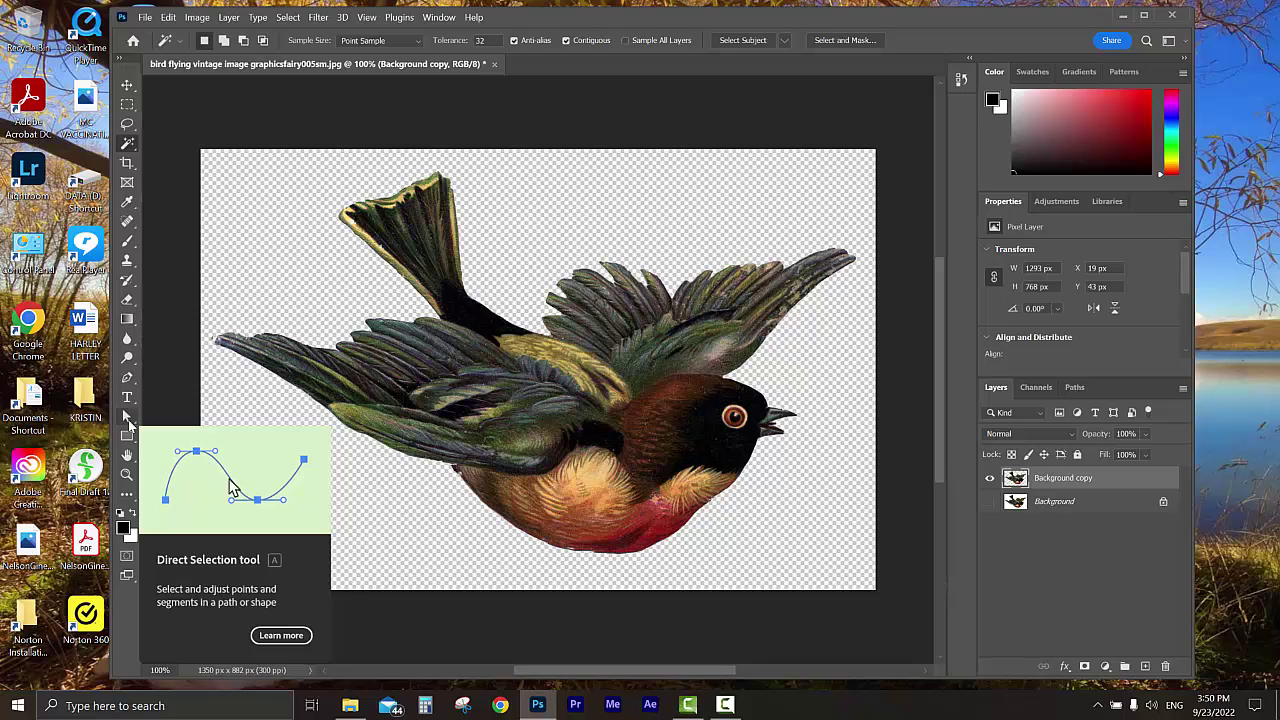
left_click(128, 421)
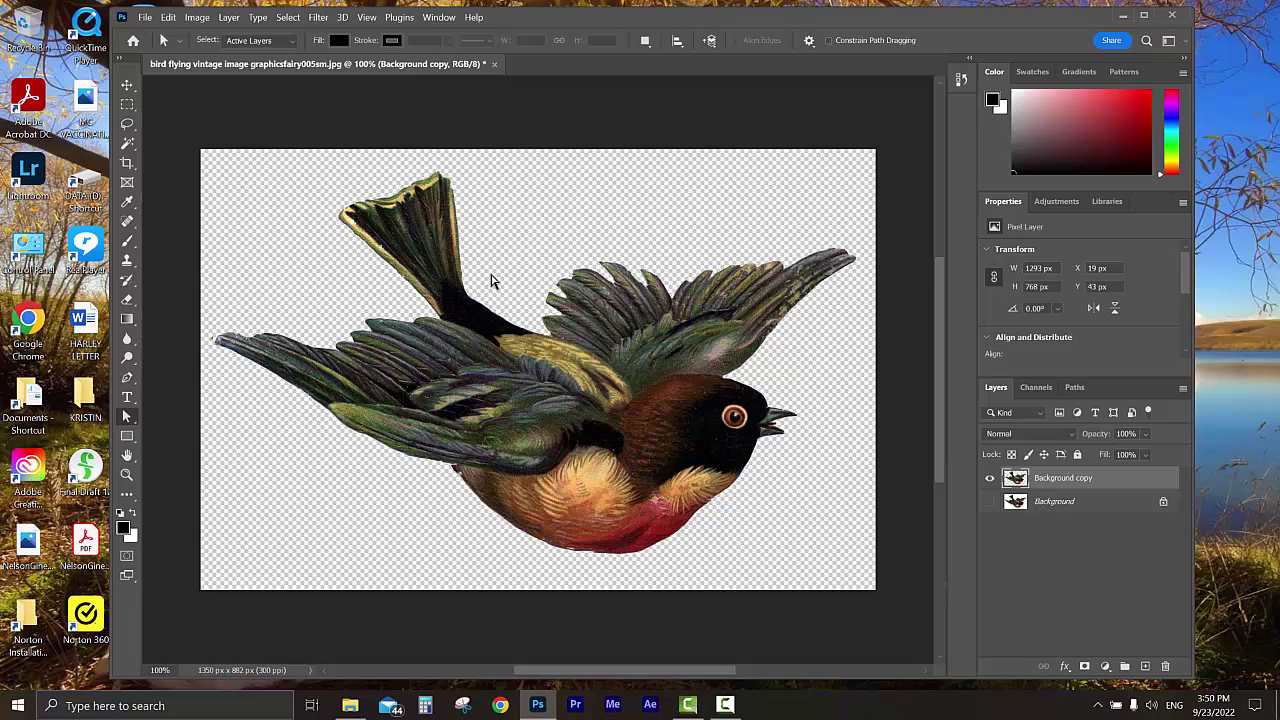
Step: Save the image on the computer in Photoshop (PSD) format under its existing name, with Maximize Compatibility on
key("ctrl+s")
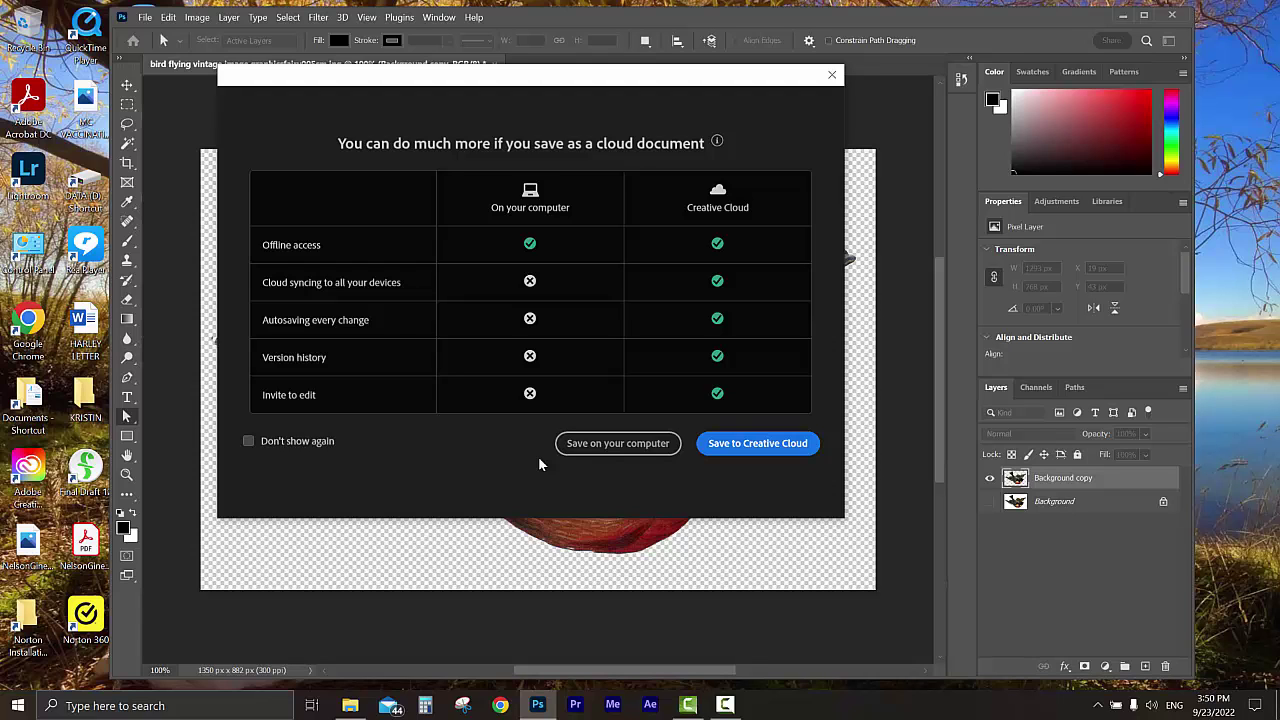
left_click(634, 445)
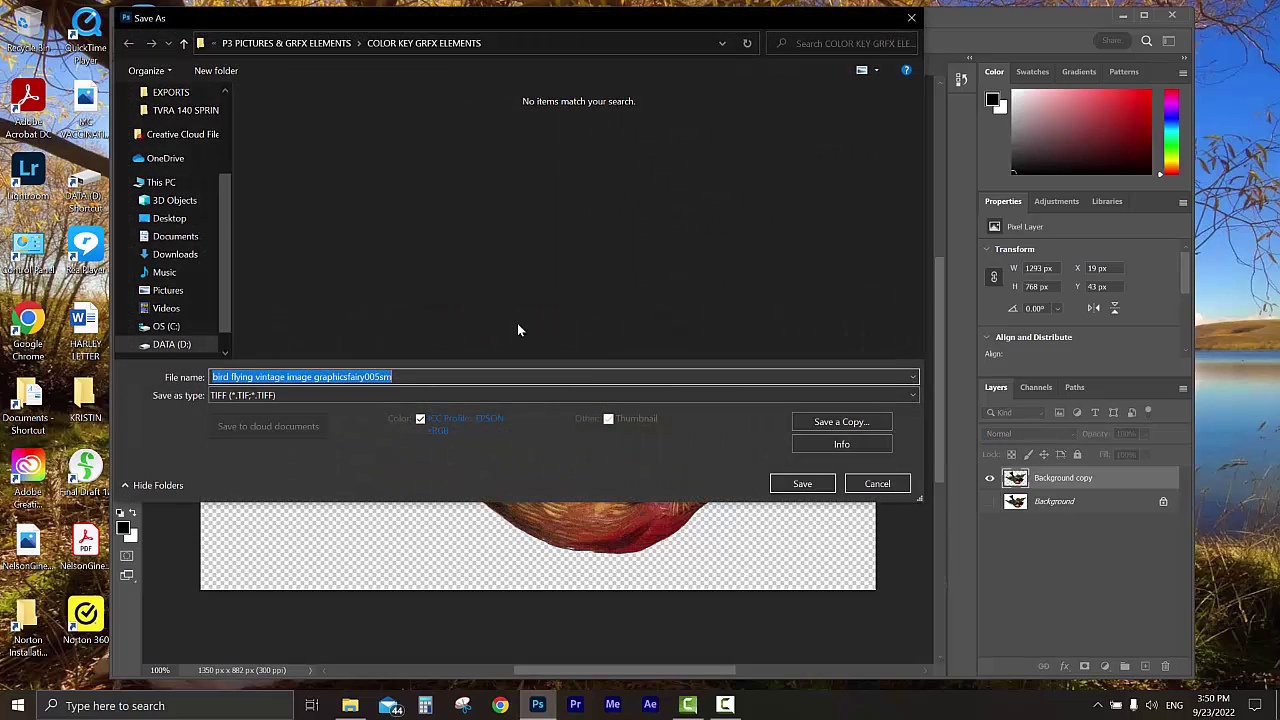
left_click(297, 398)
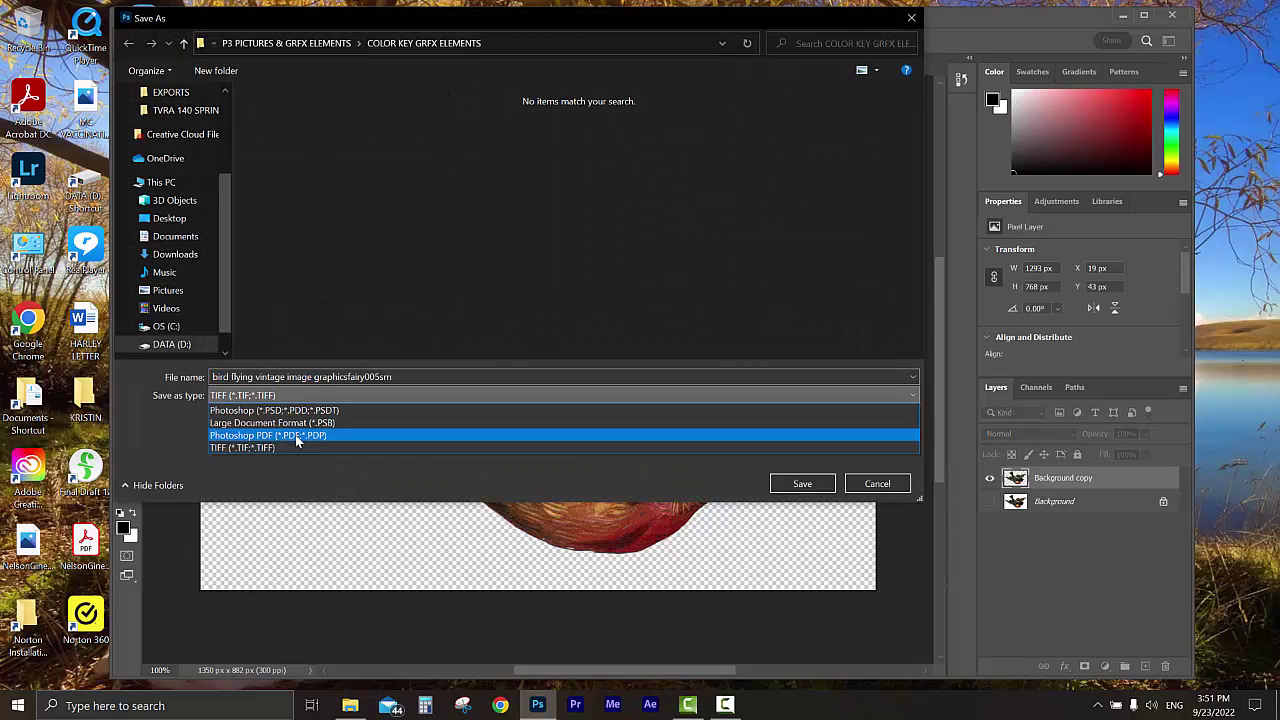
left_click(306, 411)
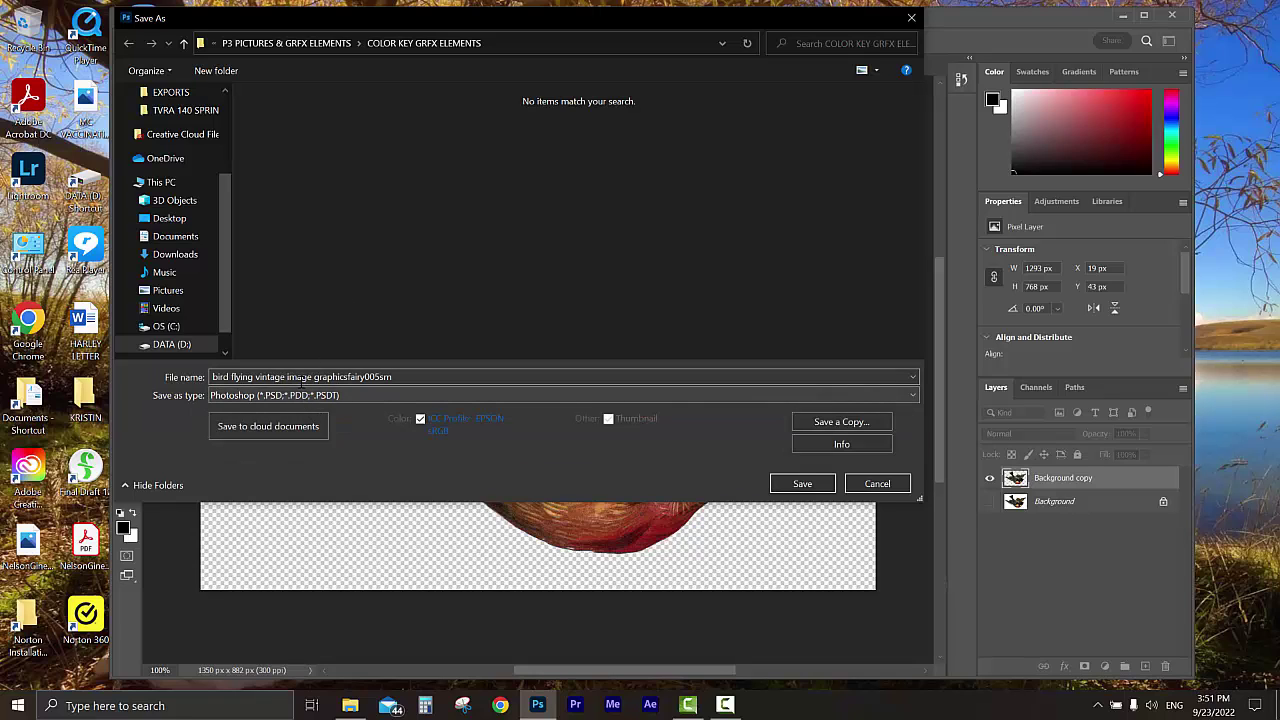
left_click(803, 485)
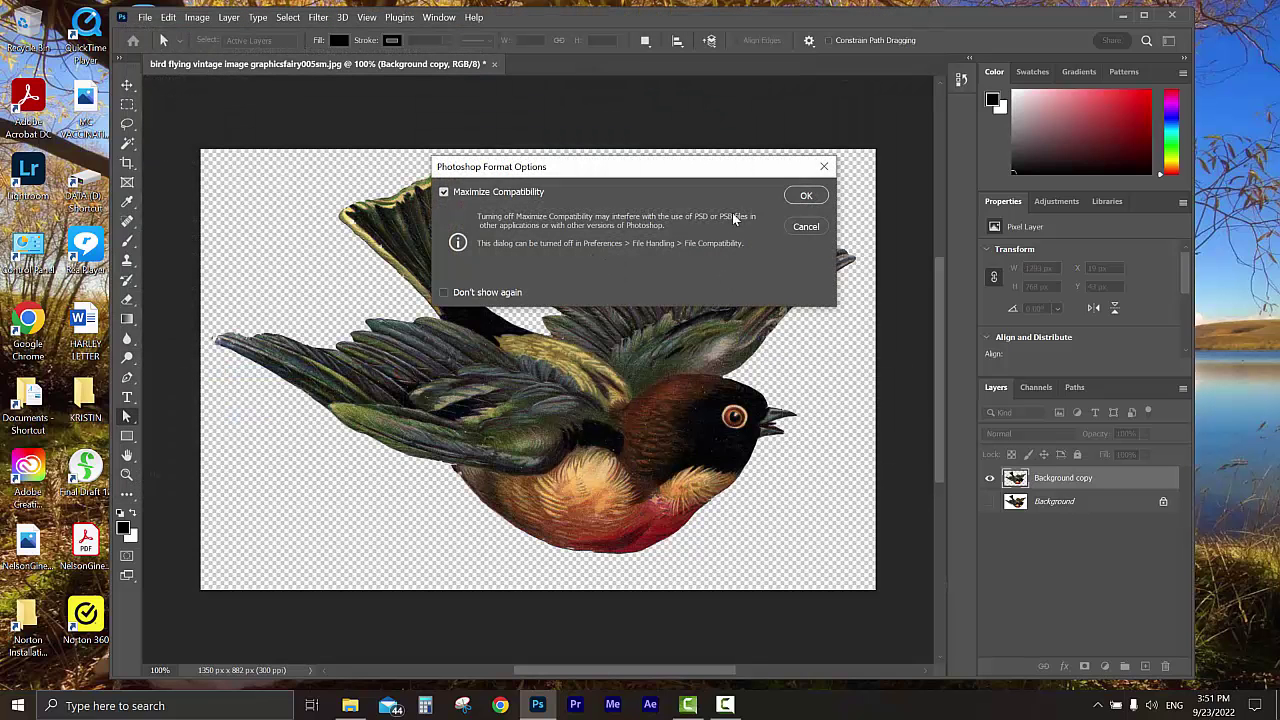
left_click(805, 196)
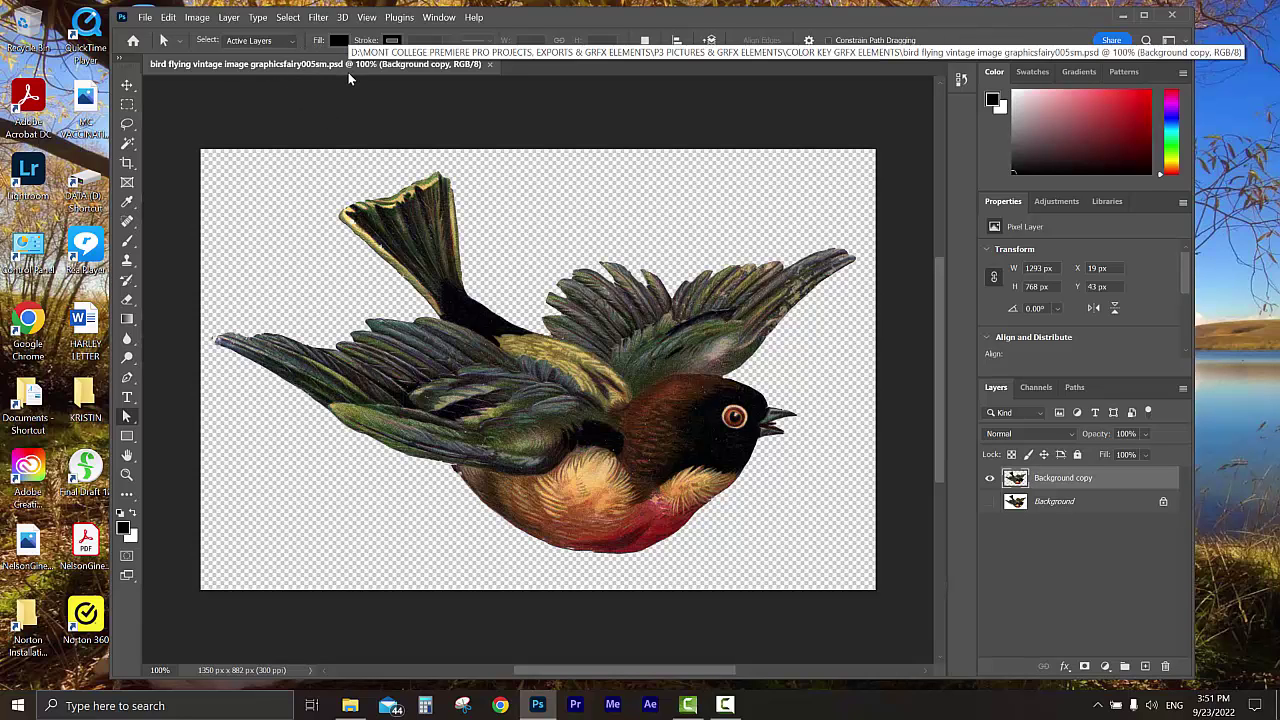
Step: Save the image on the computer as a TIFF under its existing name, with no image compression, Save Transparency on and the layers included
left_click(147, 18)
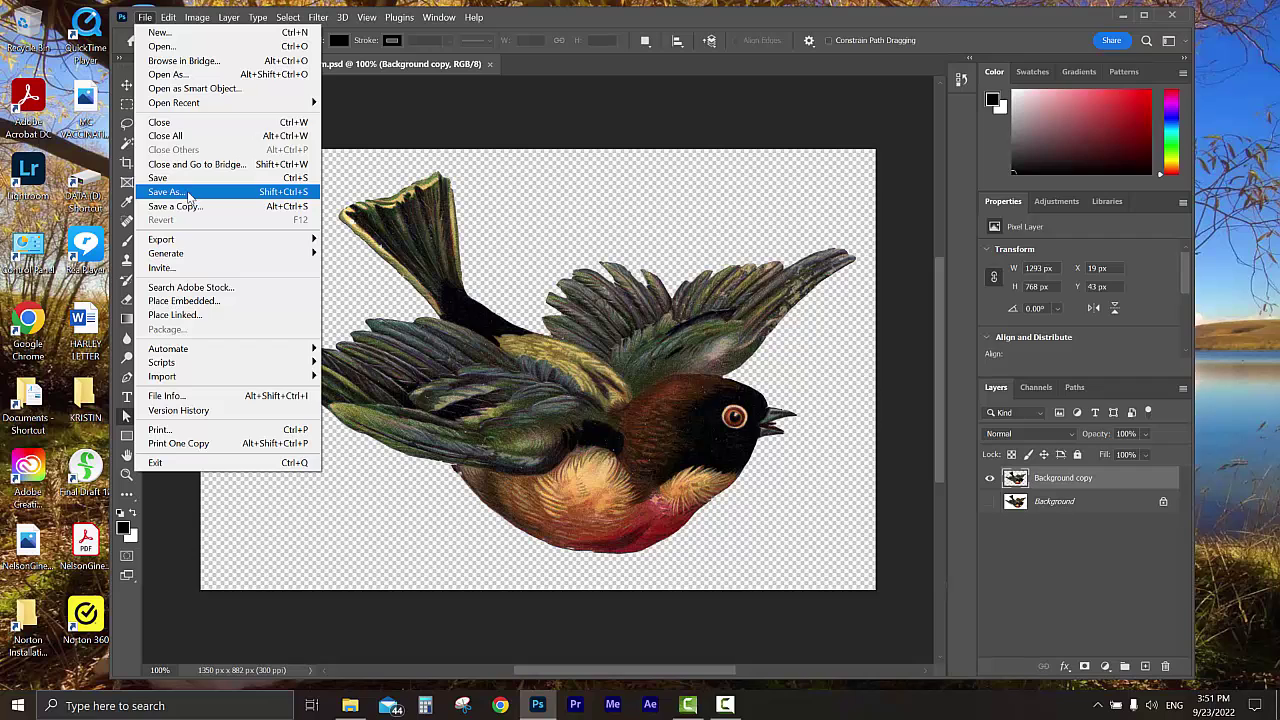
left_click(166, 192)
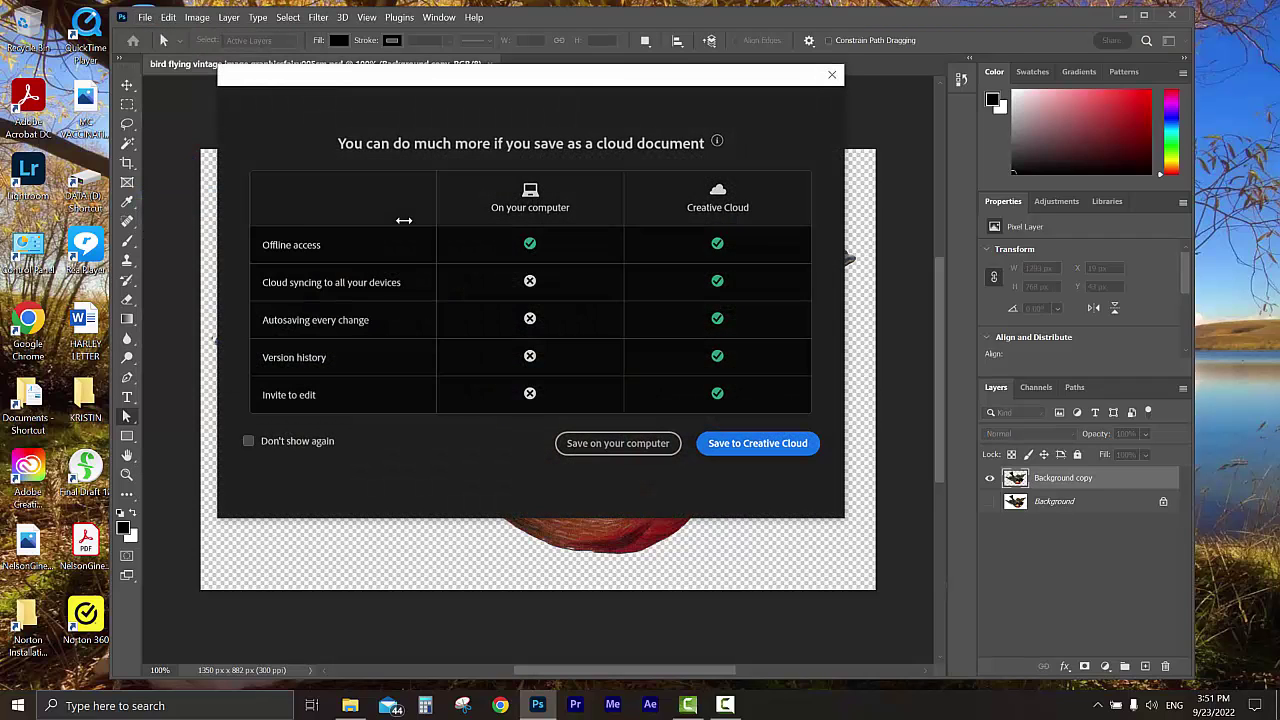
left_click(618, 443)
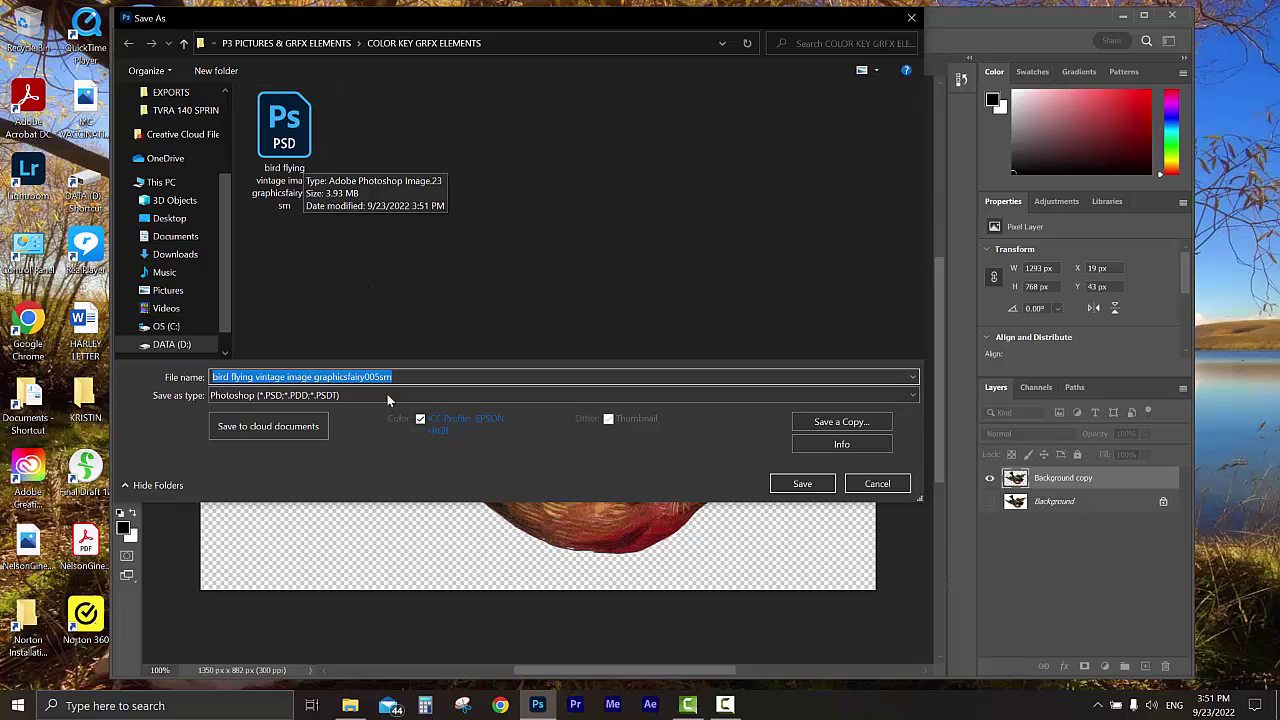
left_click(327, 397)
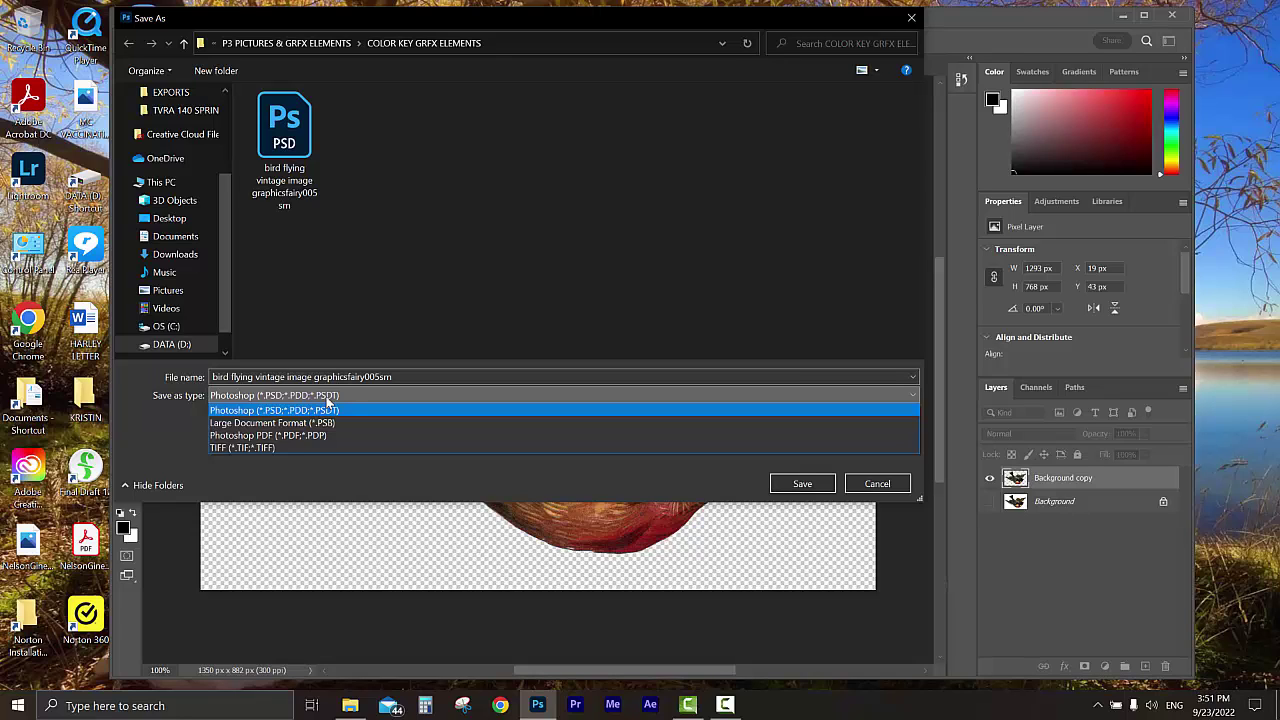
left_click(269, 448)
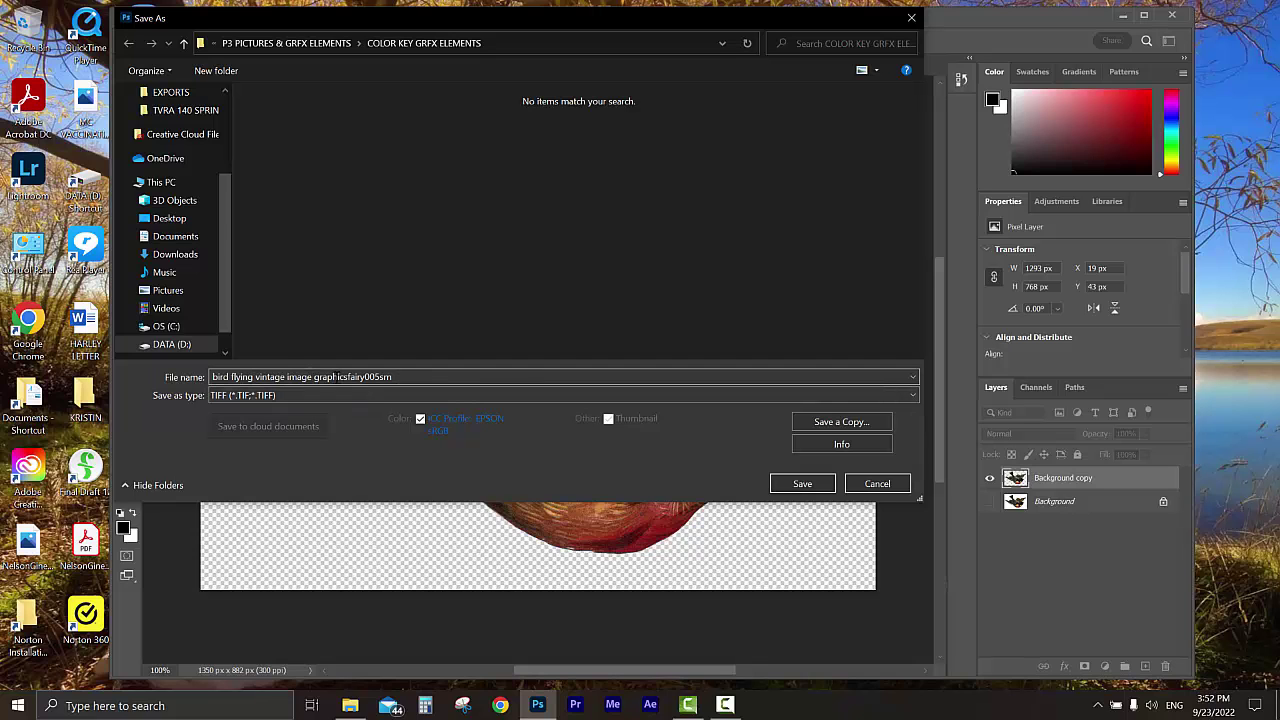
left_click(803, 484)
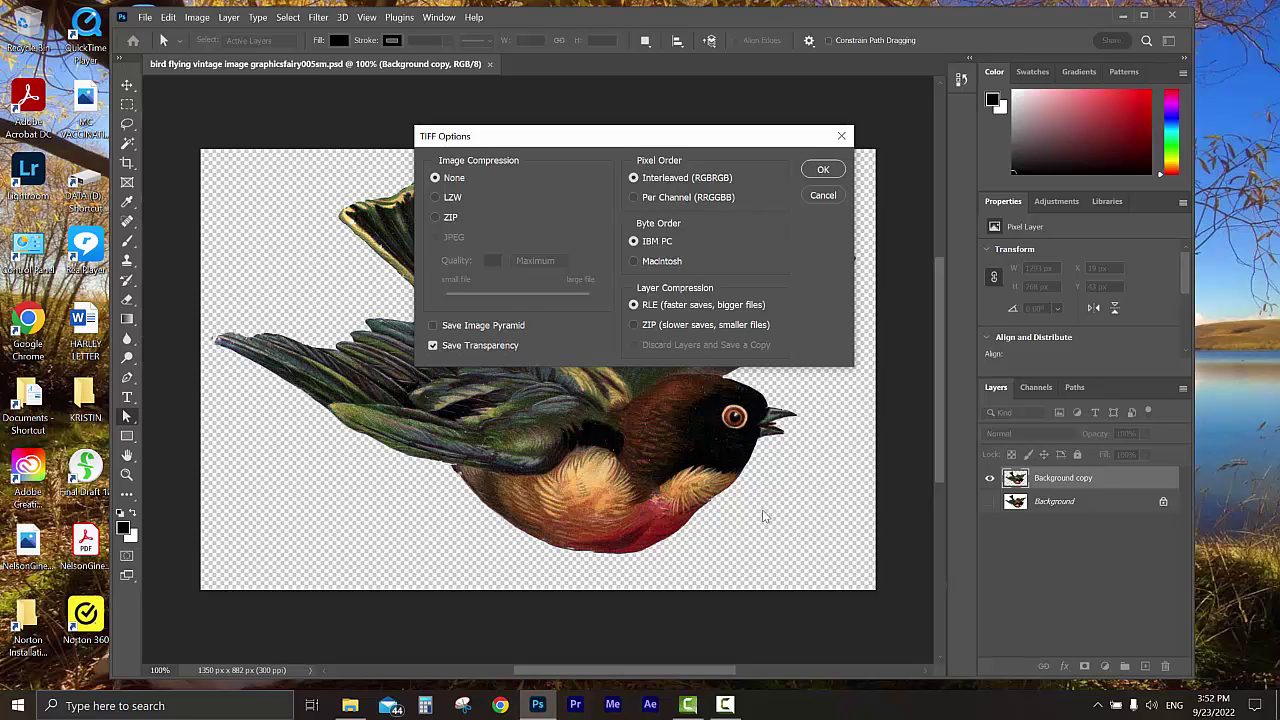
left_click(831, 172)
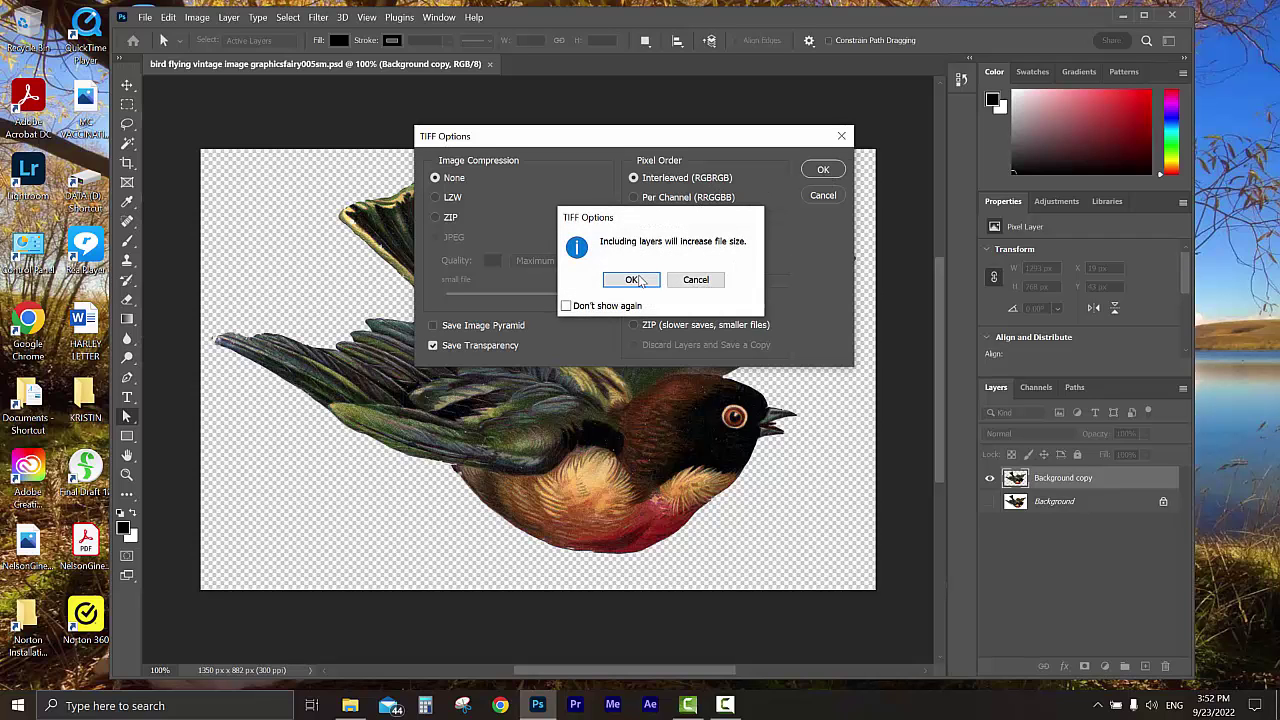
left_click(632, 280)
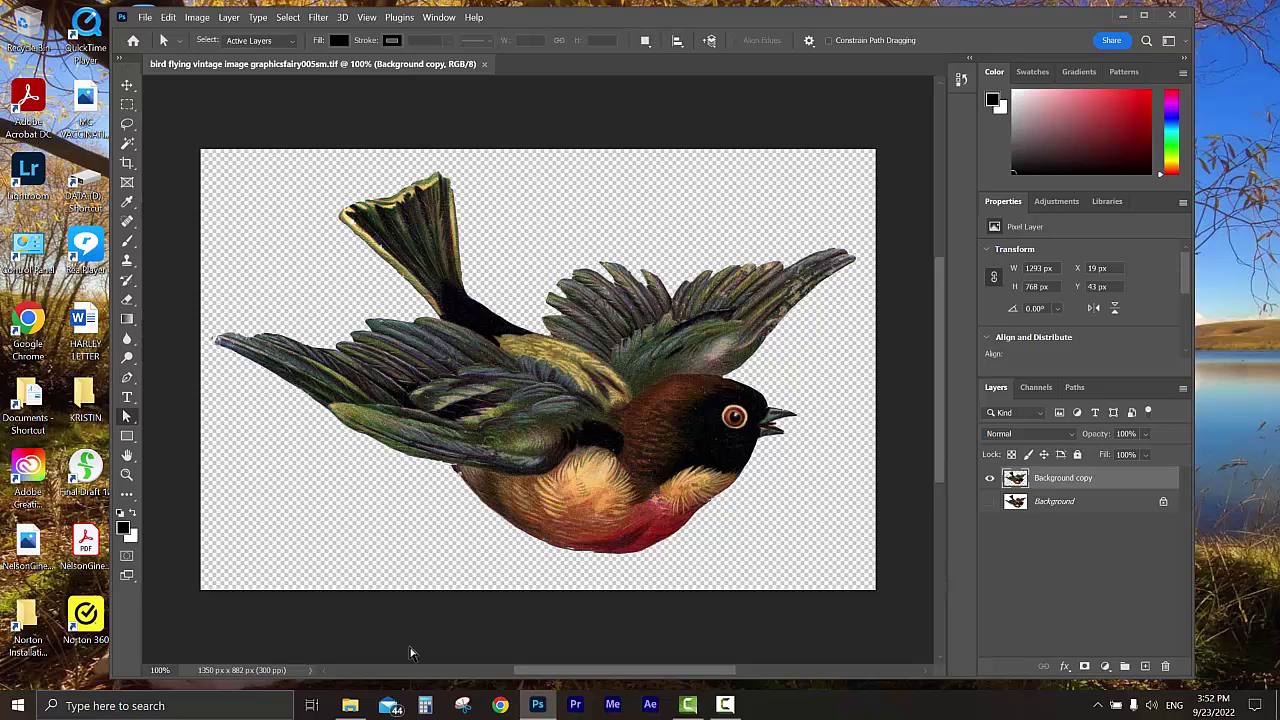
Step: In a widened File Explorer window, open DATA (D:), the MONT COLLEGE PREMIERE PRO PROJECTS folder, P3 PICTURES & GRFX ELEMENTS and COLOR KEY GRFX ELEMENTS
left_click(351, 702)
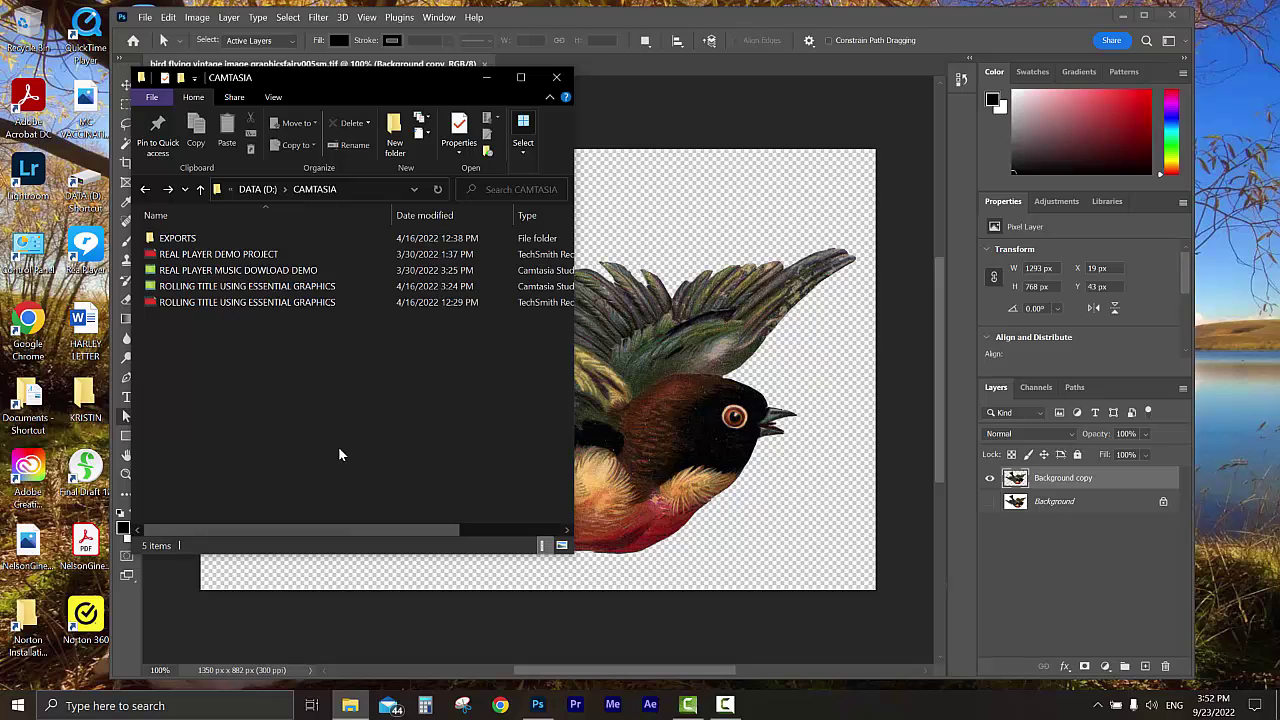
left_click(255, 190)
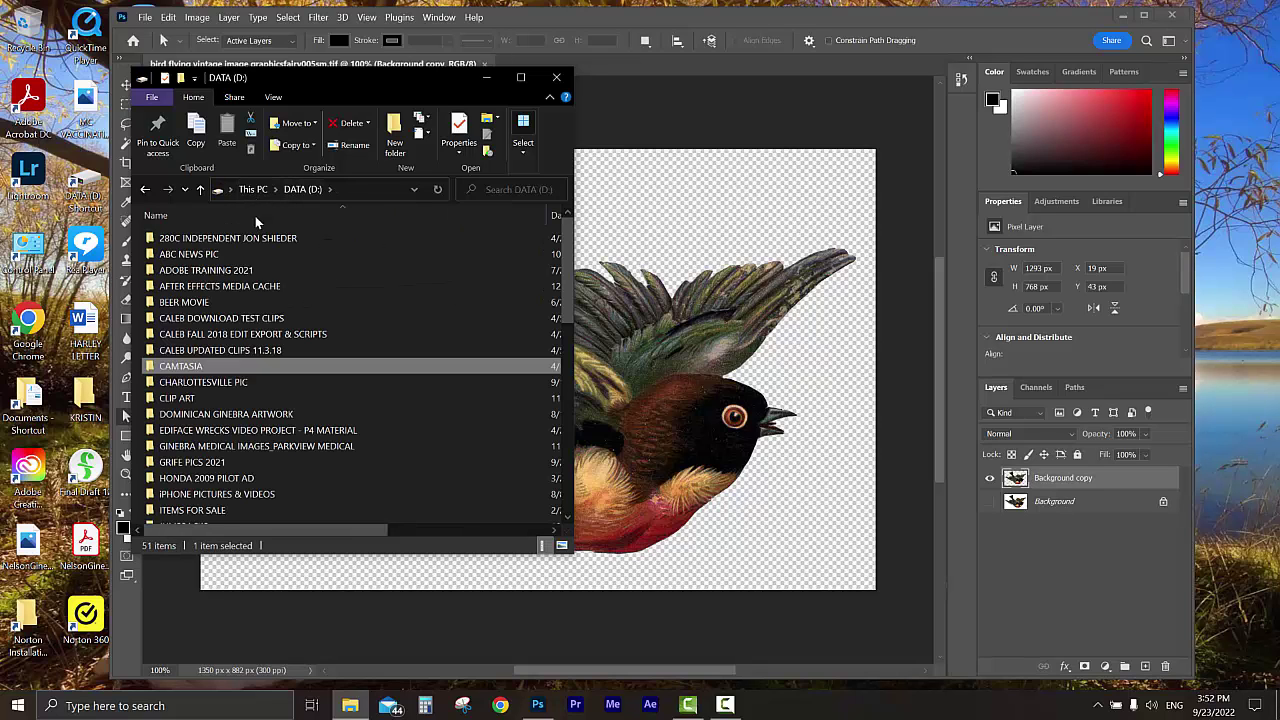
left_click_drag(573, 412, 700, 395)
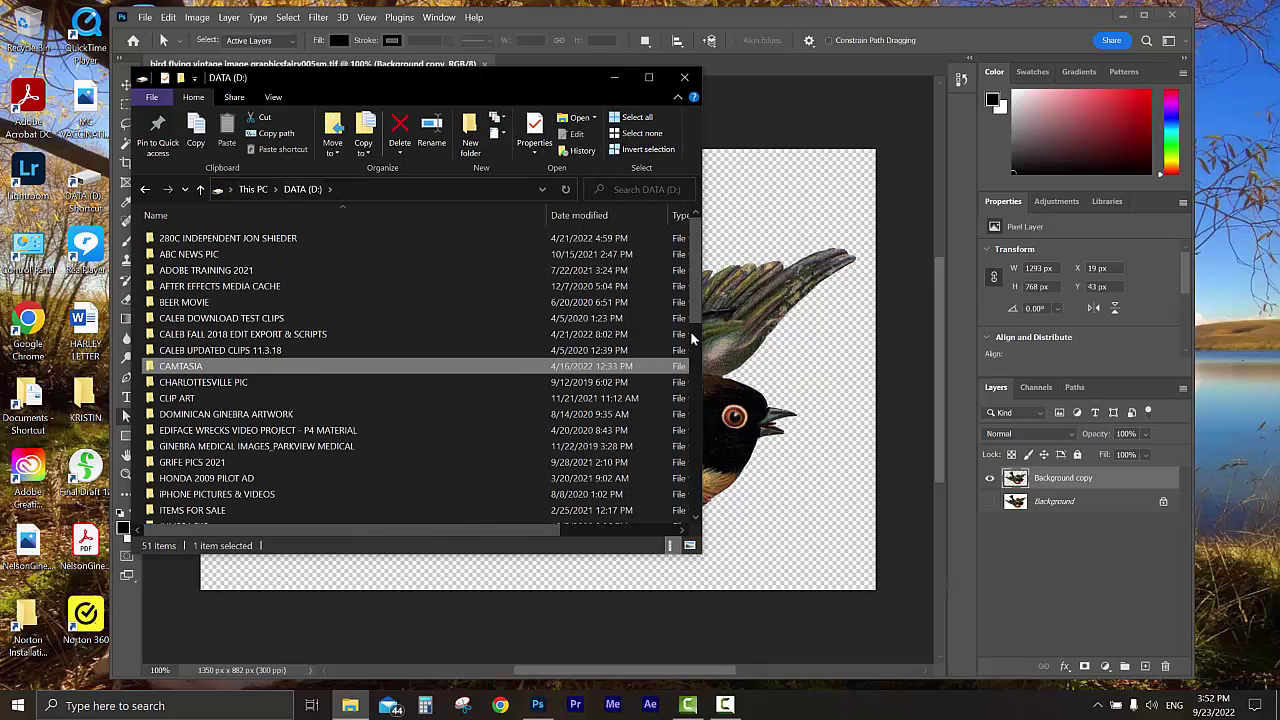
scroll(690, 331, "down", 3)
scroll(698, 374, "down", 2)
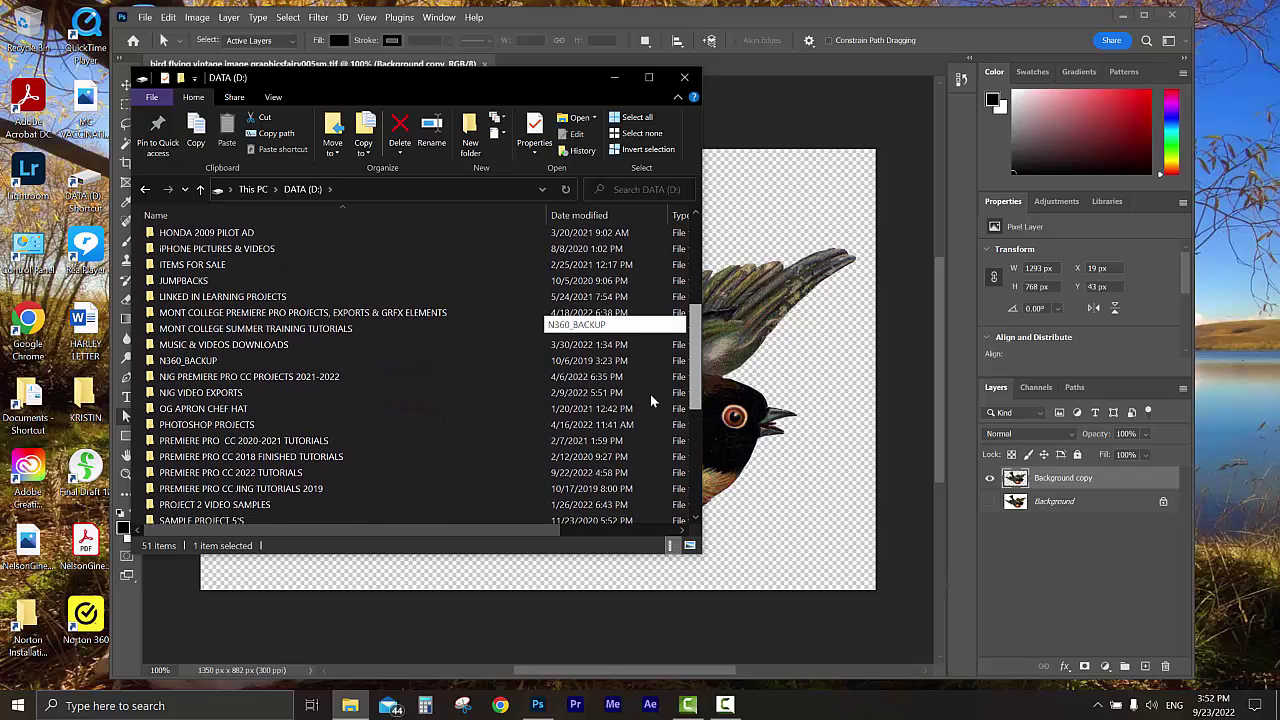
left_click(418, 313)
double_click(418, 313)
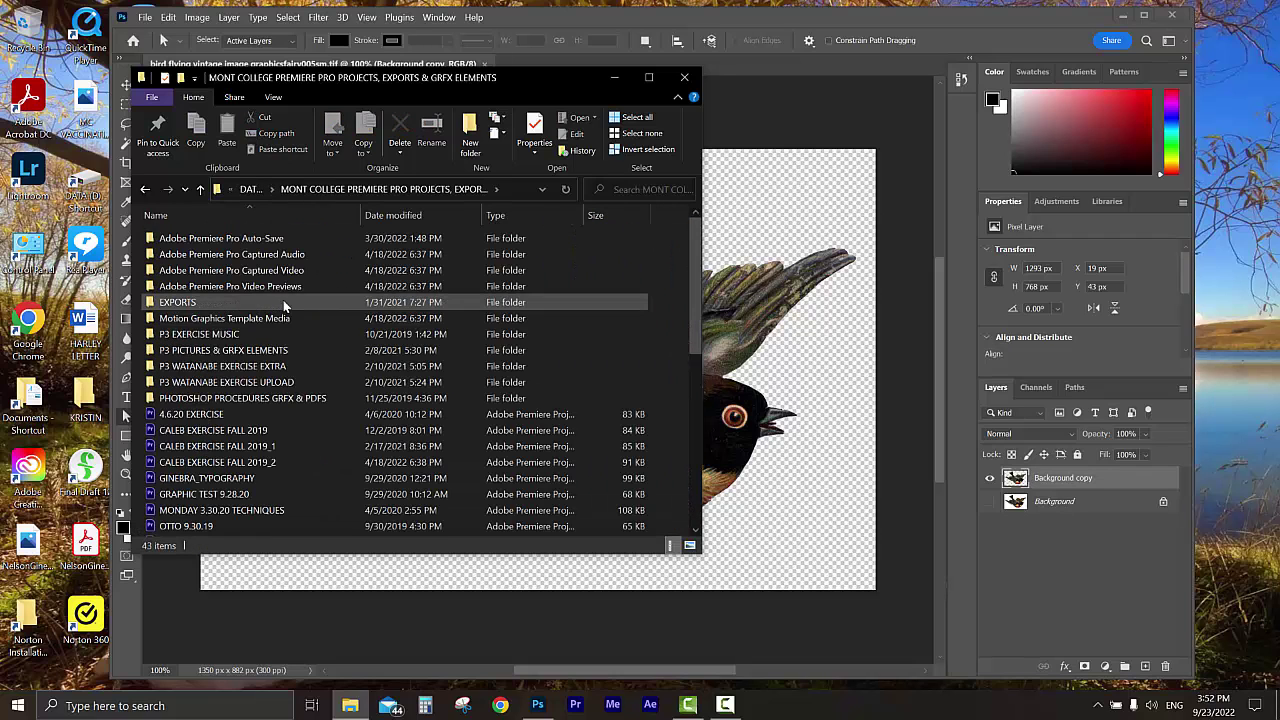
double_click(259, 352)
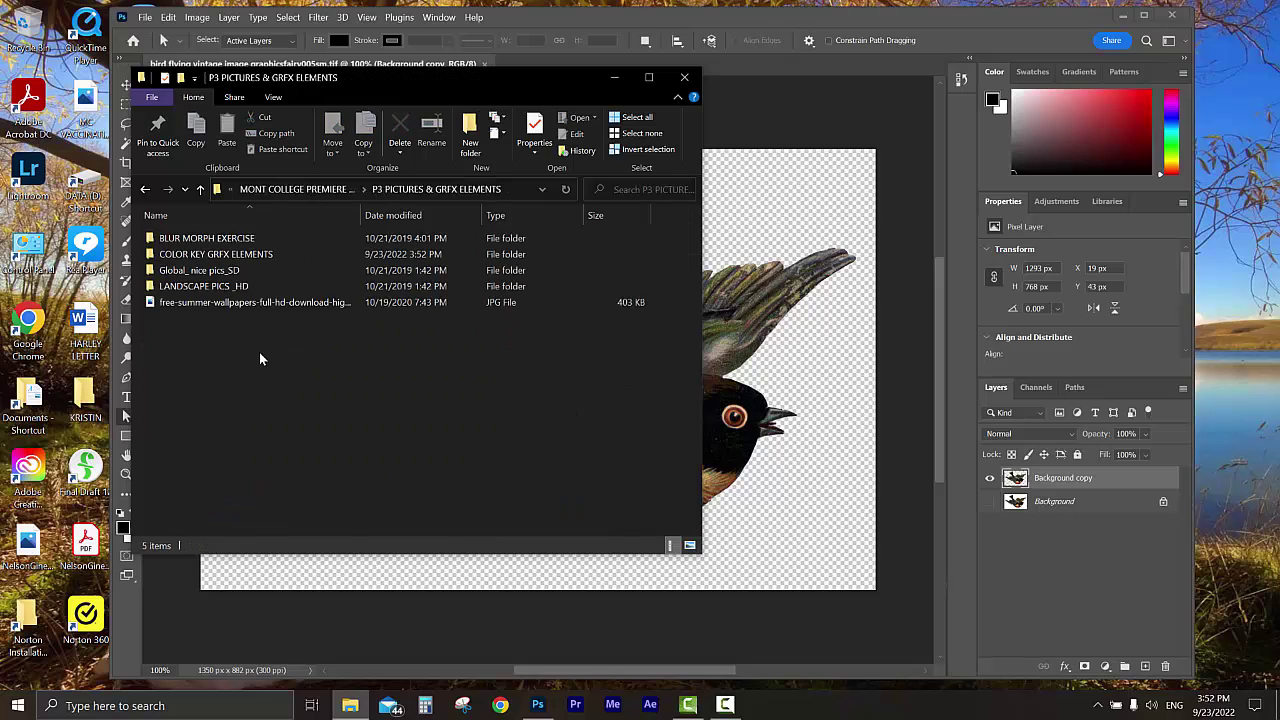
double_click(228, 255)
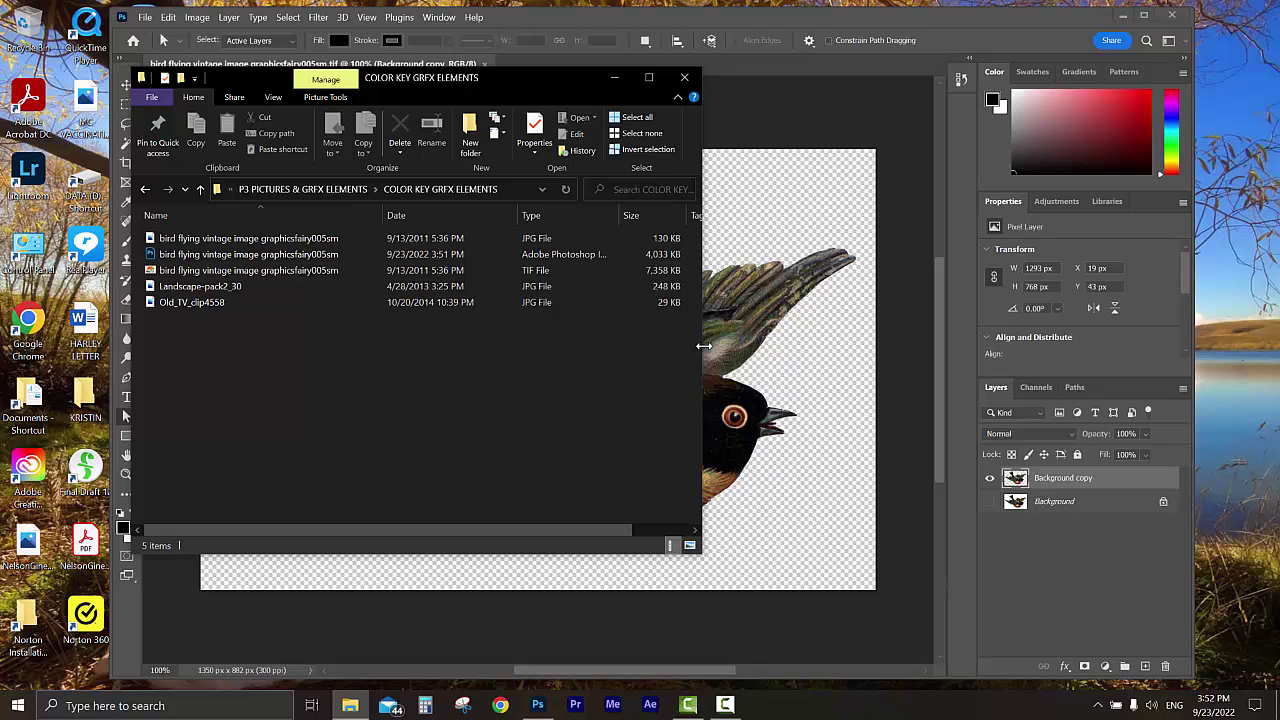
left_click_drag(704, 346, 762, 346)
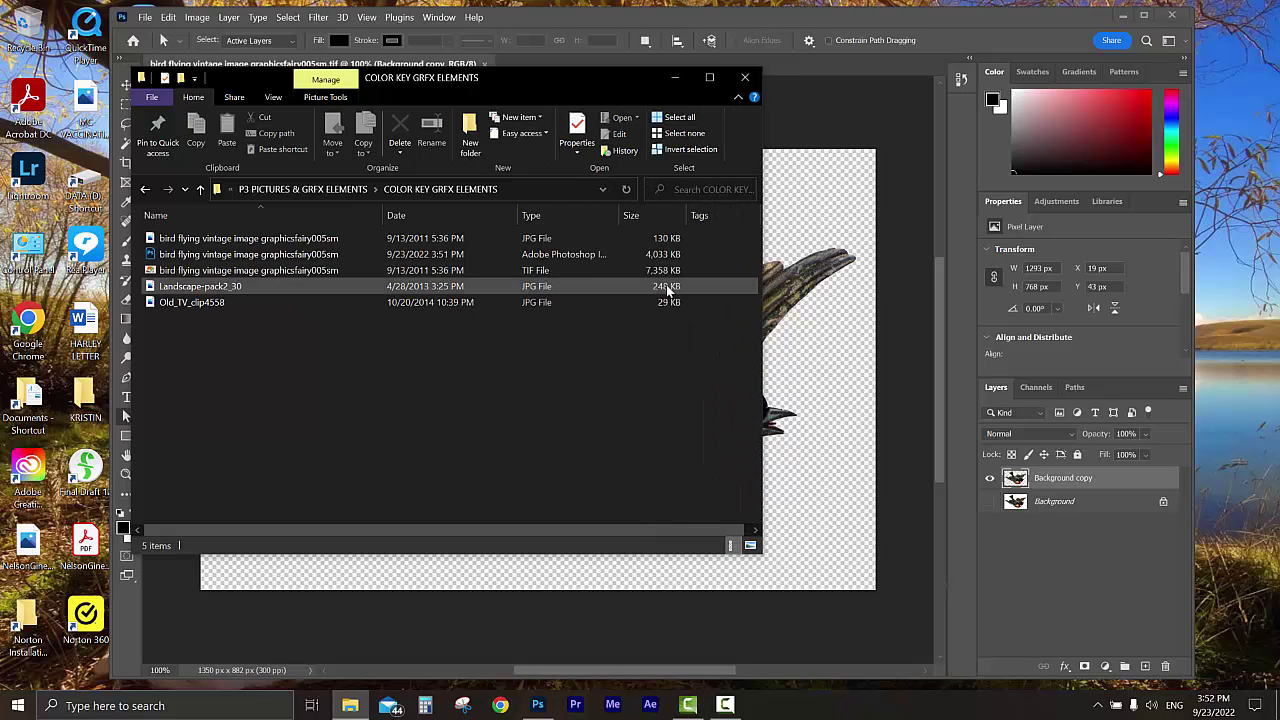
Step: Preview the saved bird TIF file in Photos without making it the default app, close it, and return to the image in Photoshop
double_click(272, 272)
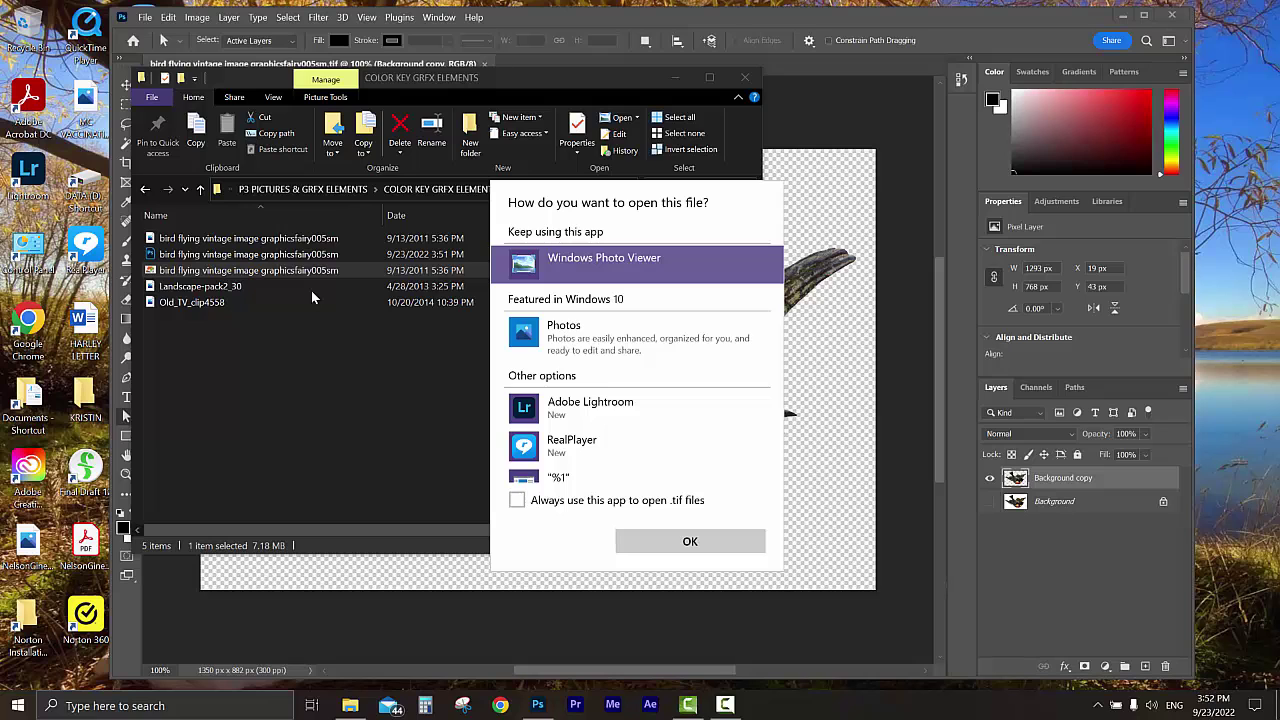
left_click(600, 335)
left_click(655, 545)
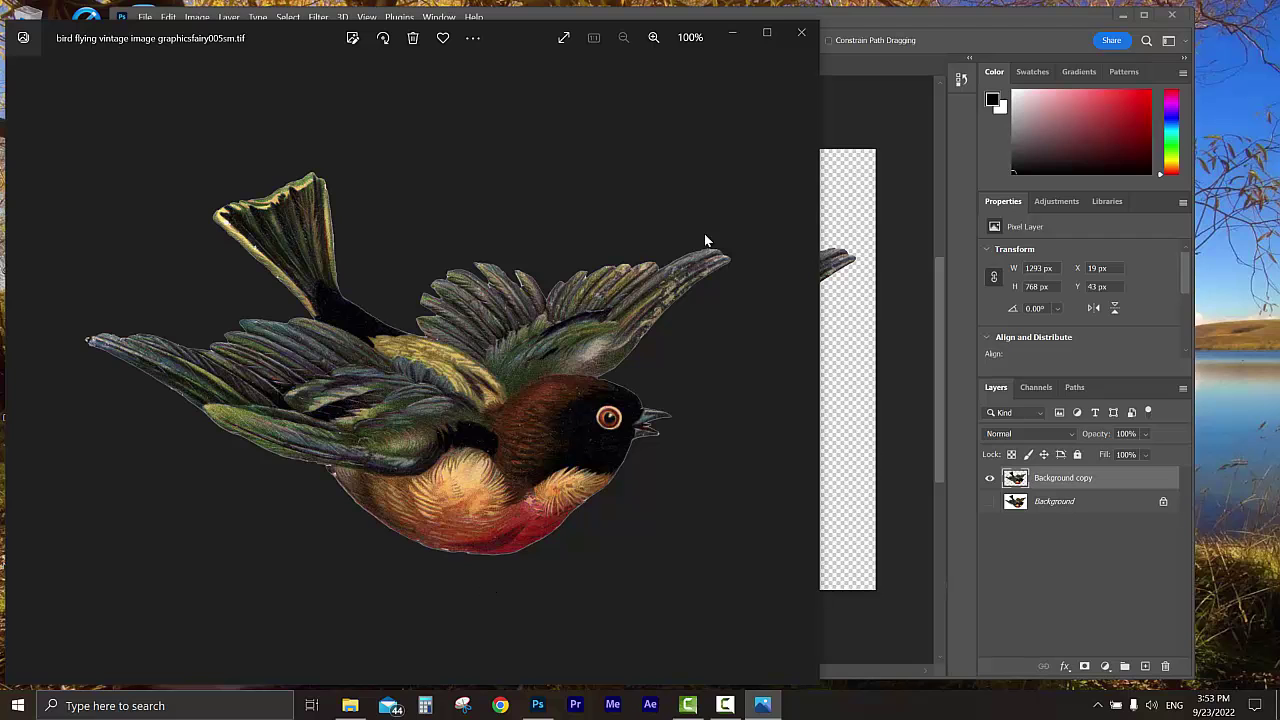
left_click(801, 33)
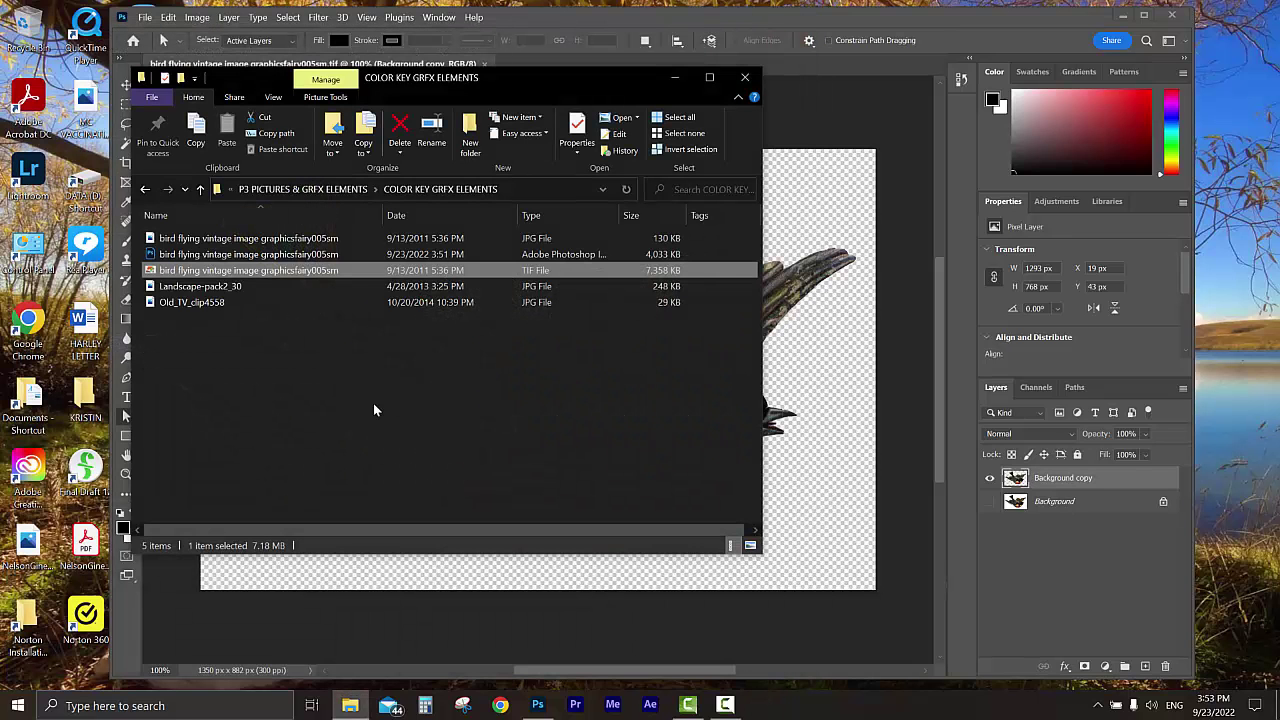
left_click(374, 405)
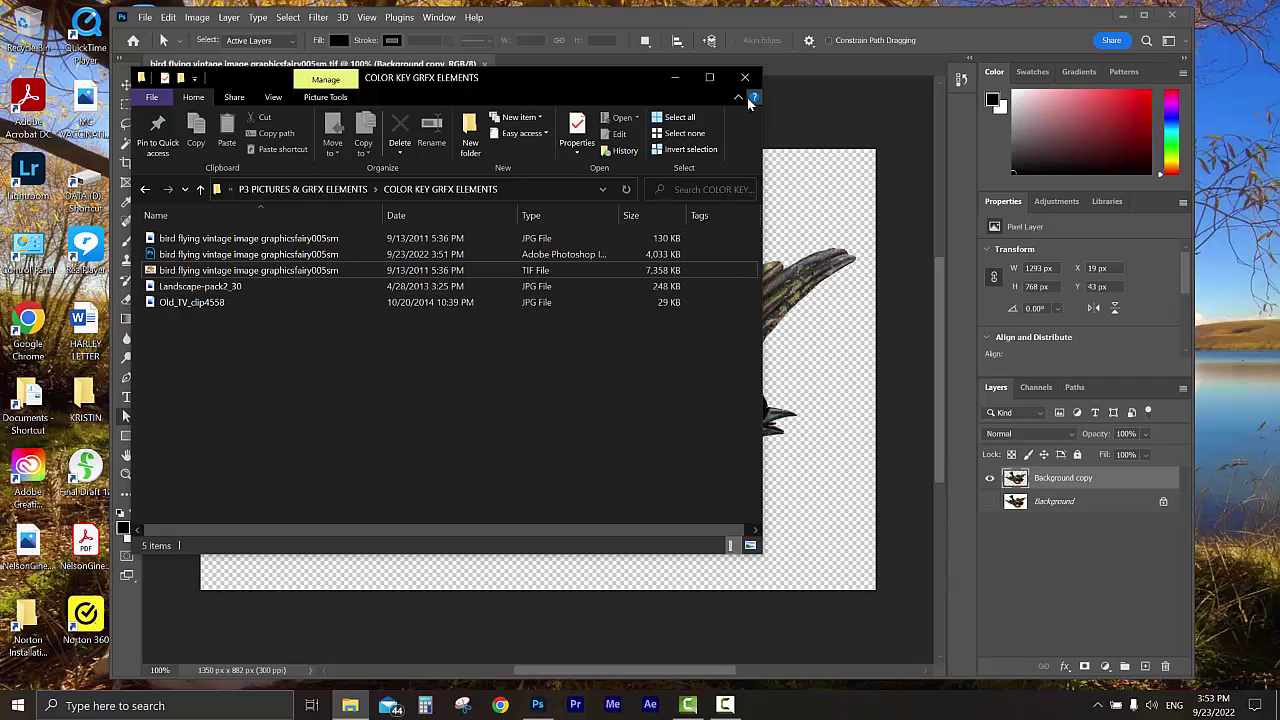
left_click(811, 102)
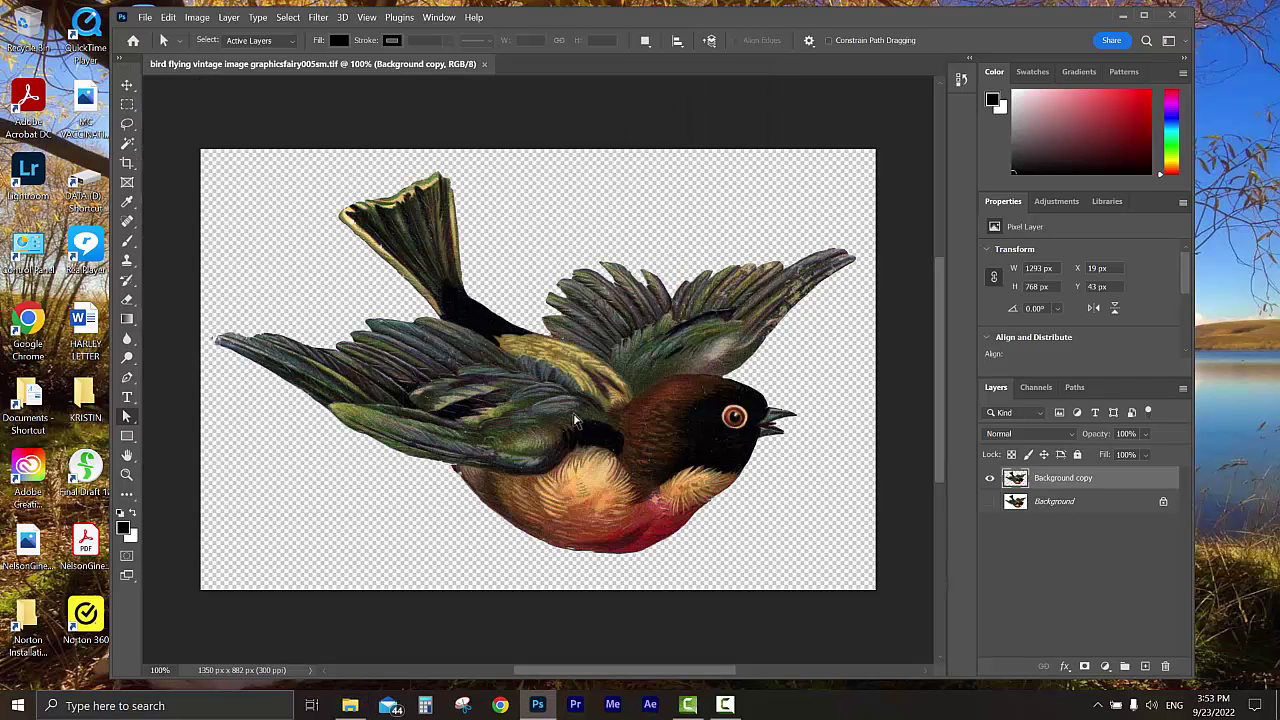